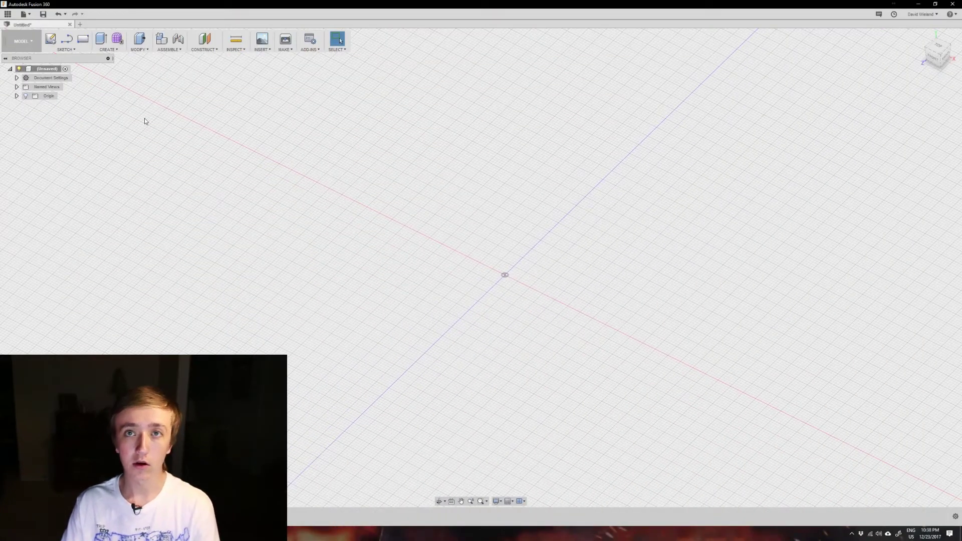
# Start a new sketch on the horizontal XZ origin plane
pyautogui.click(51, 40)
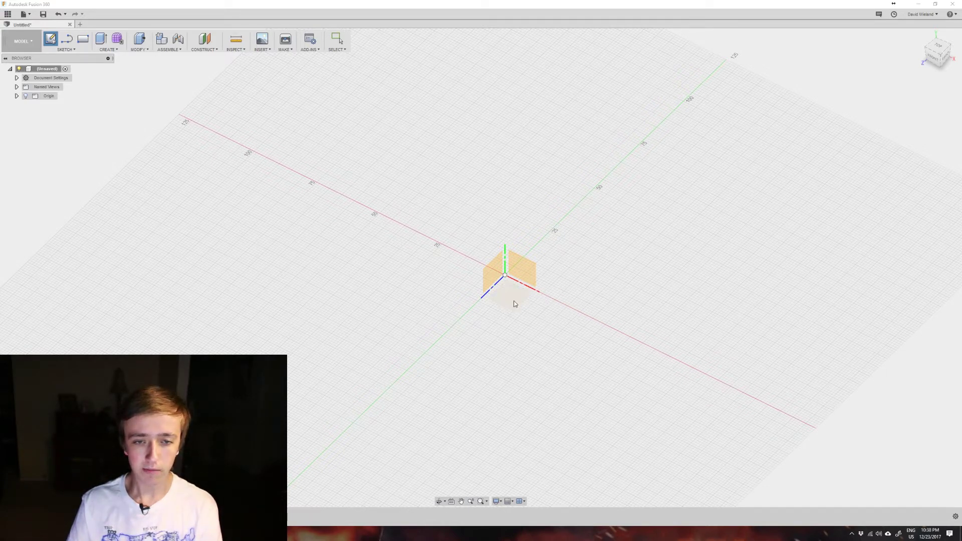
pyautogui.click(514, 302)
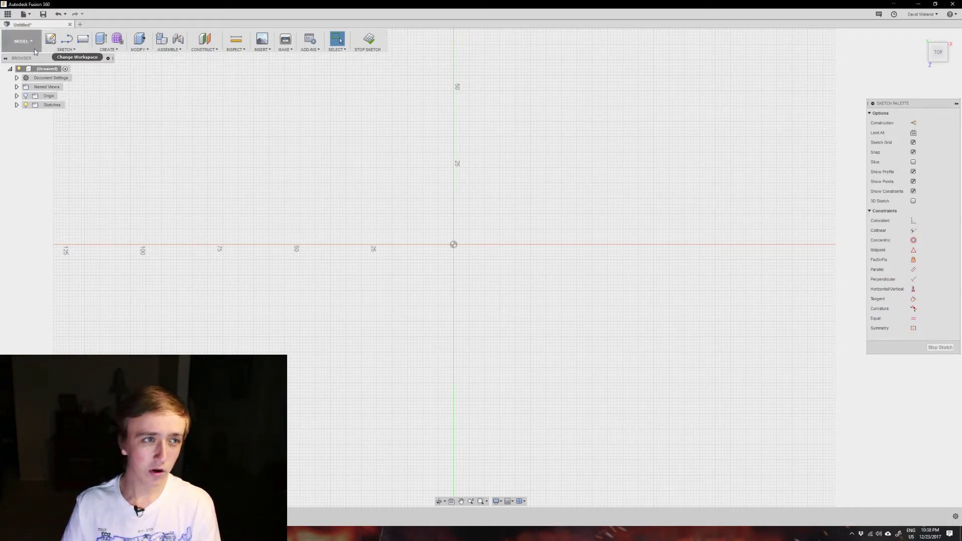
pyautogui.click(66, 49)
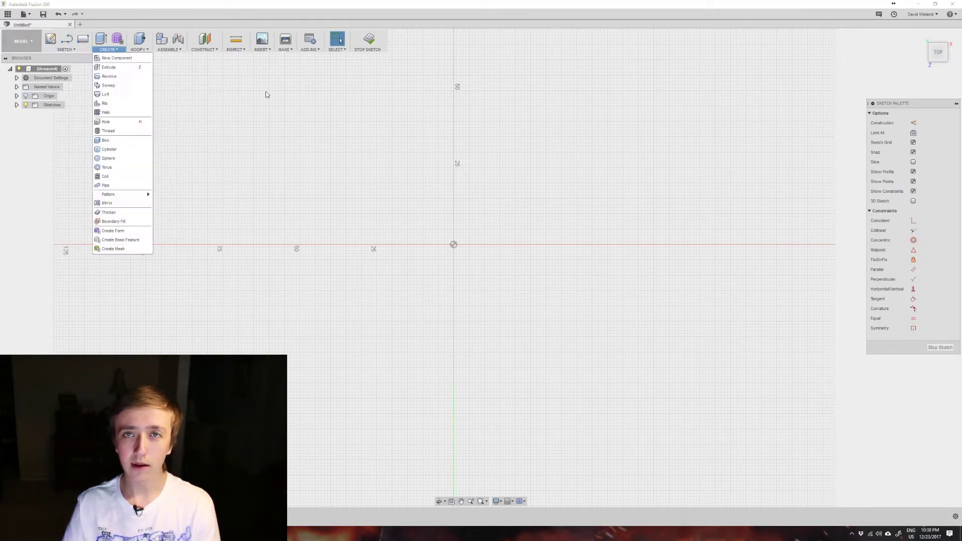
pyautogui.moveTo(170, 50)
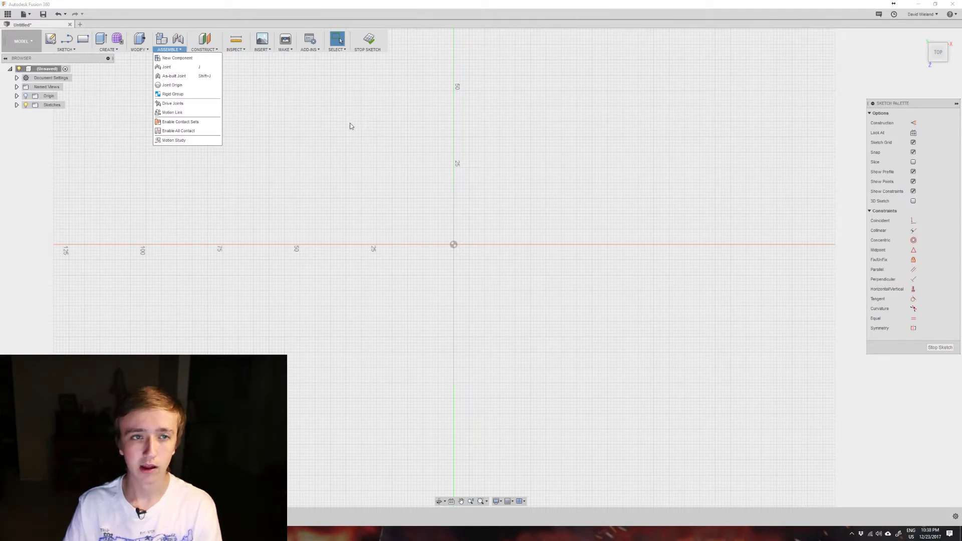
pyautogui.moveTo(108, 49)
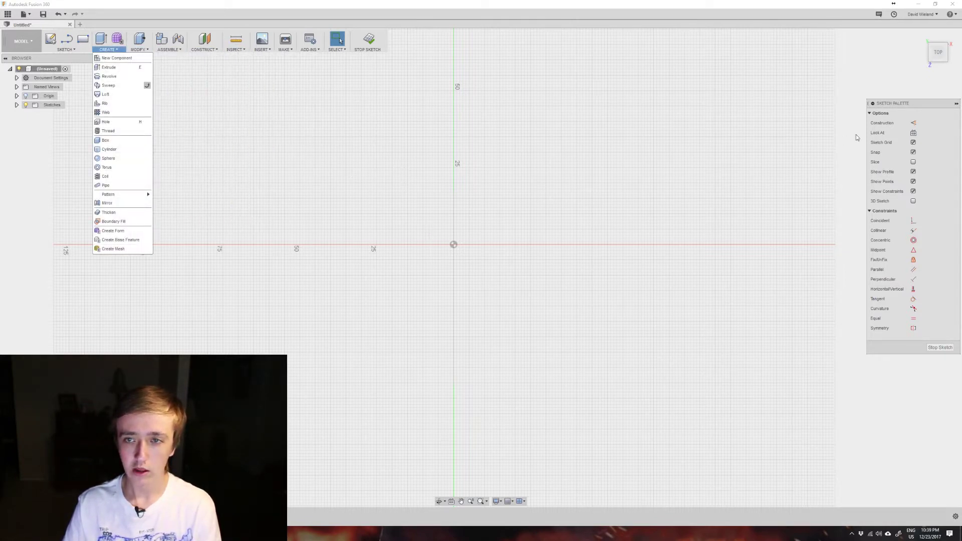
pyautogui.moveTo(896, 104); pyautogui.dragTo(879, 101)
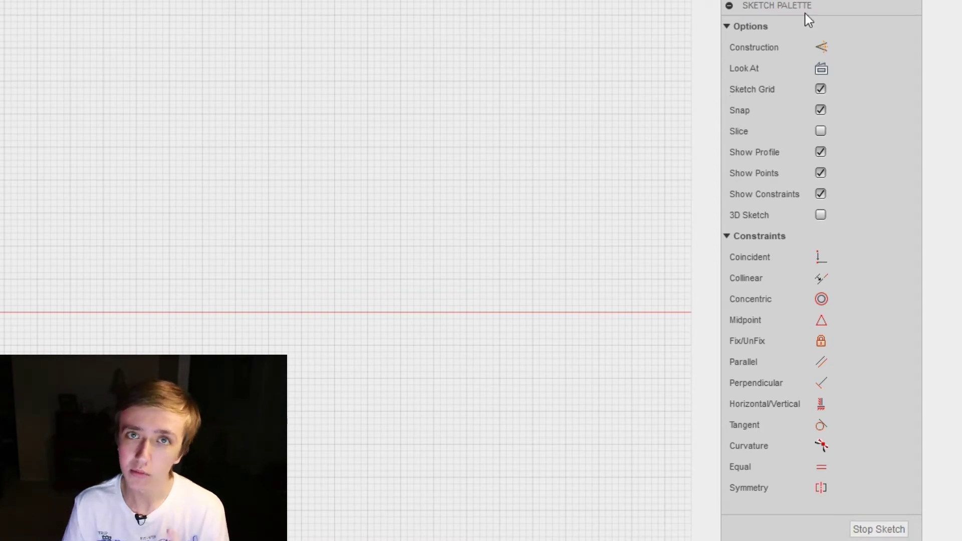
pyautogui.moveTo(807, 9); pyautogui.dragTo(835, 2)
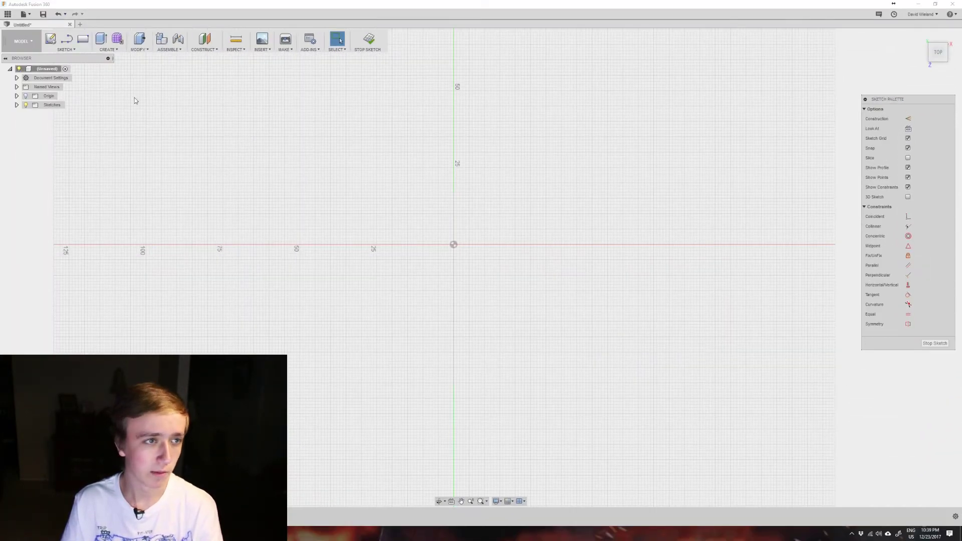
# Sketch a two-point rectangle about 43 mm wide from the origin, extending up and right above the red axis
pyautogui.click(84, 43)
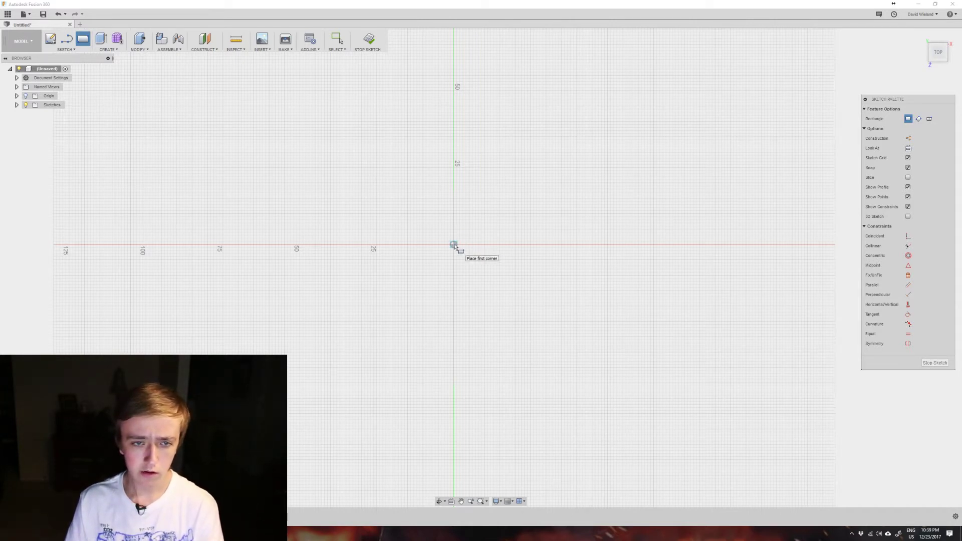
pyautogui.click(453, 244)
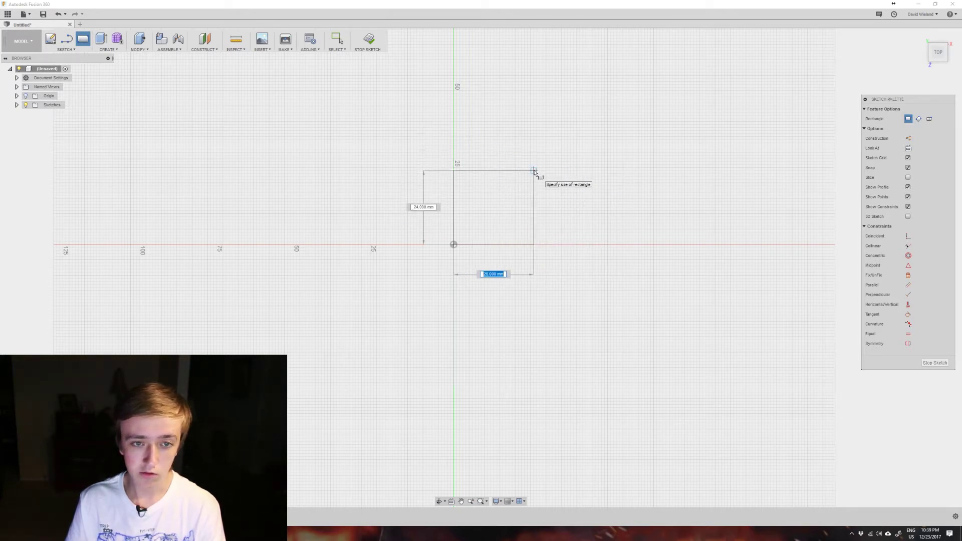
pyautogui.click(587, 144)
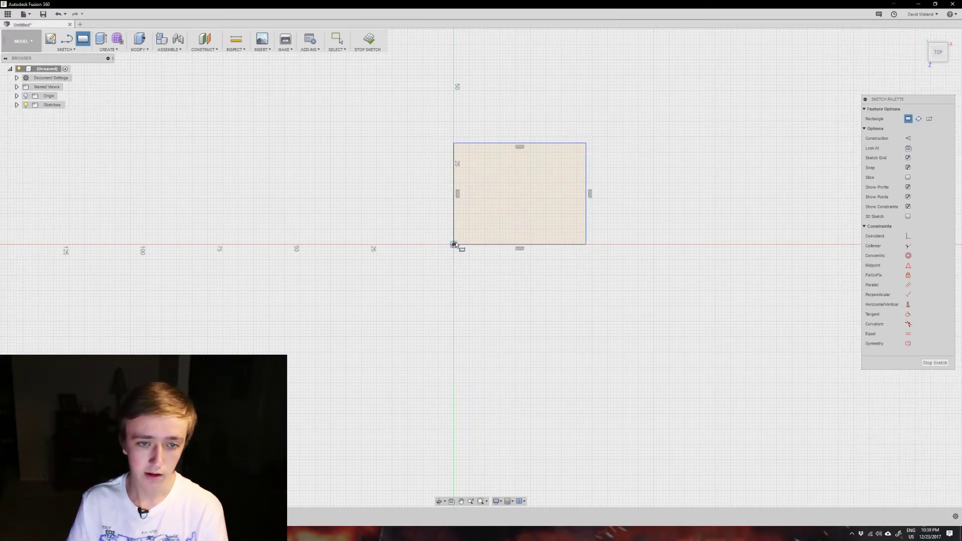
# Sketch a second rectangle from the origin, 50 mm wide and 40 mm high, extending below the red axis
pyautogui.click(453, 244)
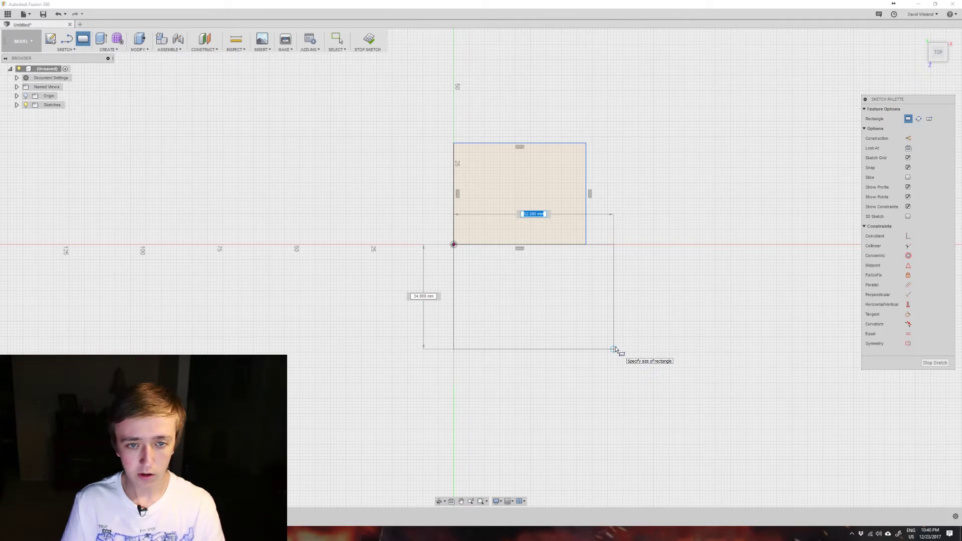
pyautogui.write('50')
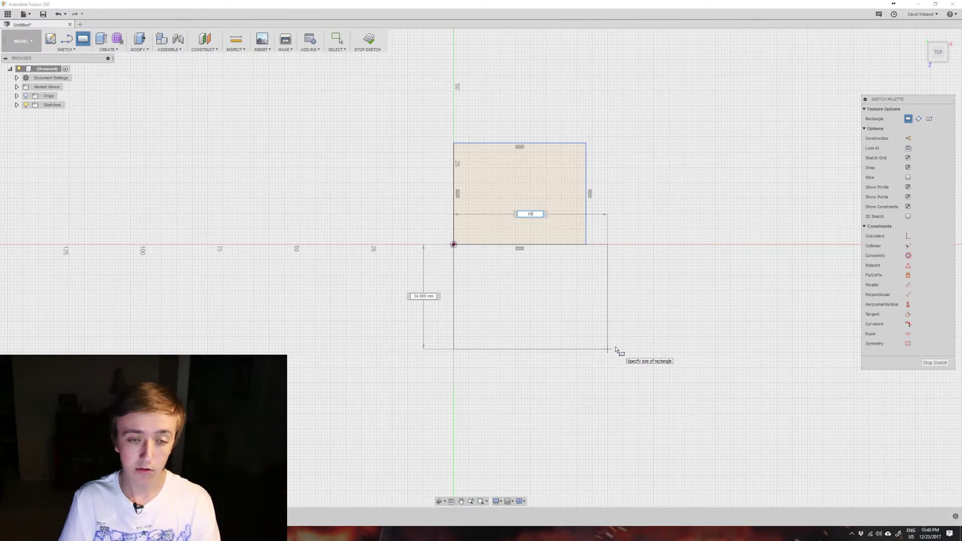
pyautogui.press('Tab')
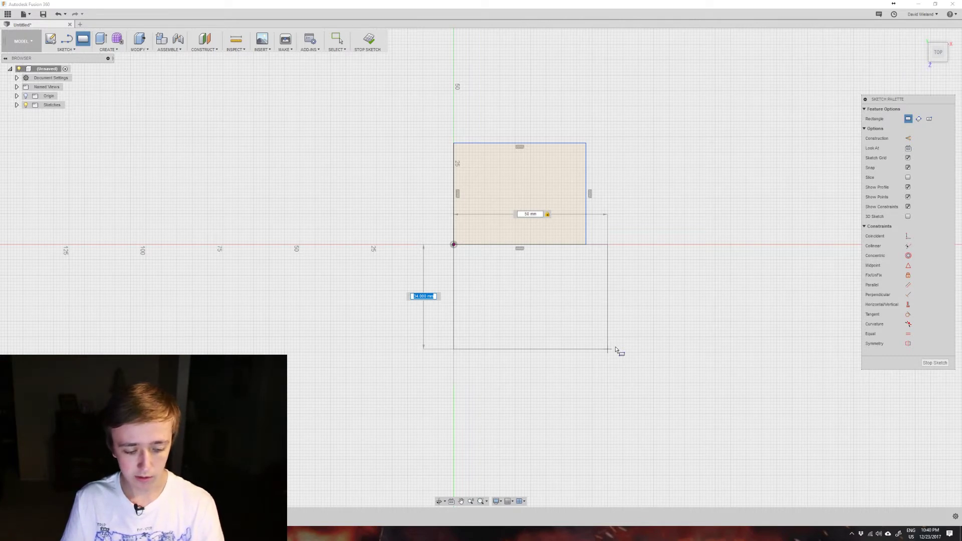
pyautogui.write('40')
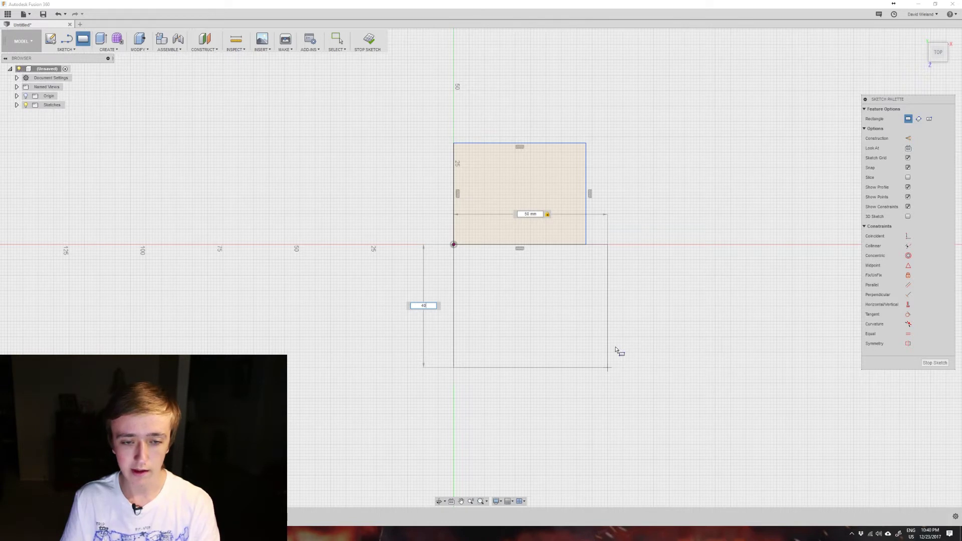
pyautogui.press('Return')
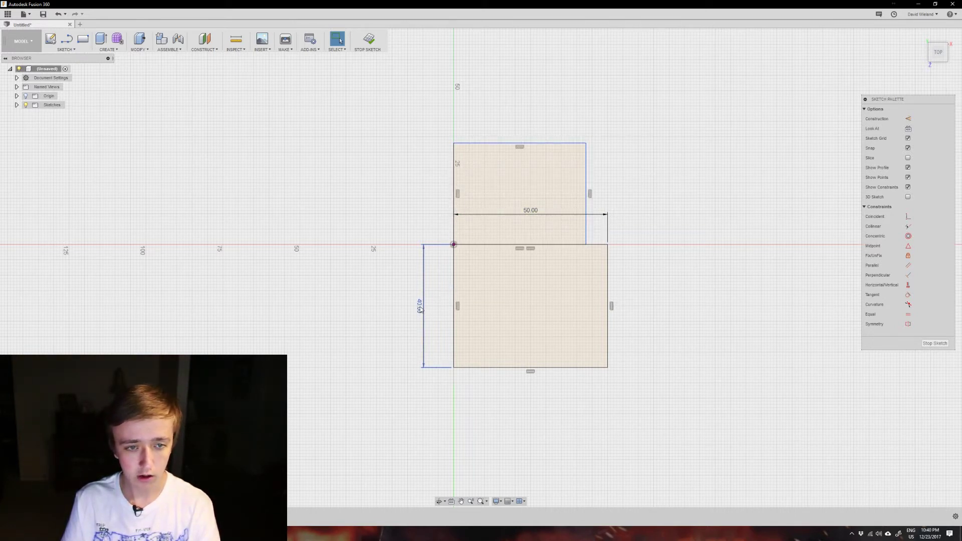
# Move the lower rectangle's height dimension closer to its left edge and keep its value at 40 mm
pyautogui.moveTo(420, 309); pyautogui.dragTo(444, 300)
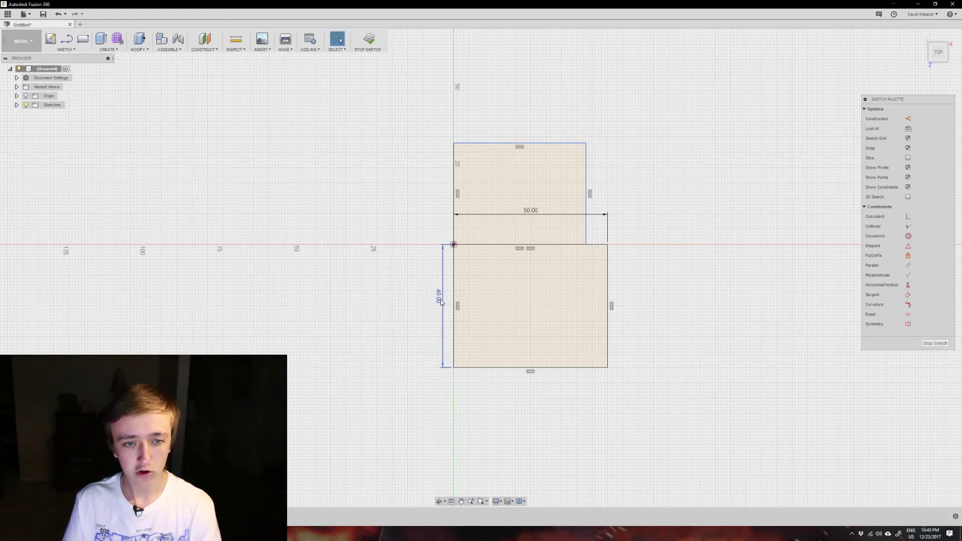
pyautogui.doubleClick(440, 299)
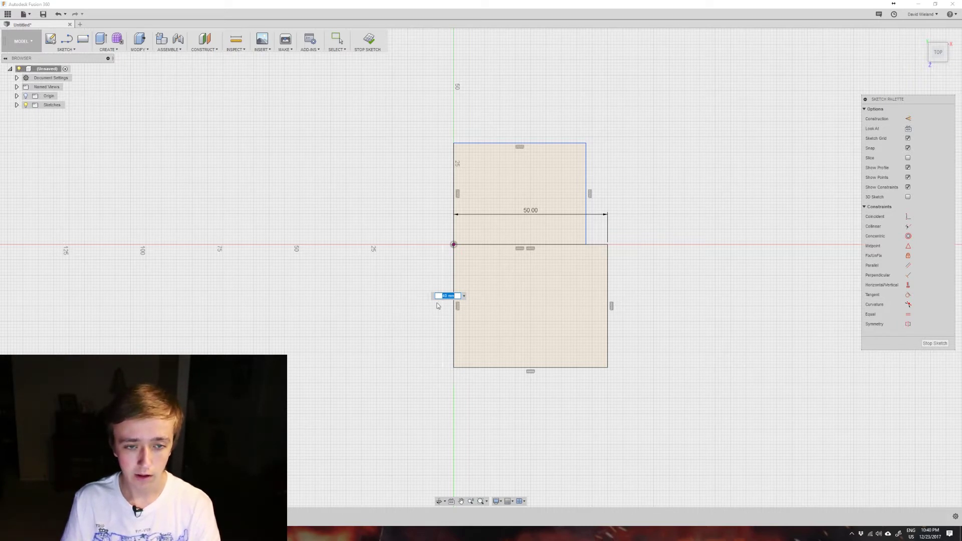
pyautogui.press('Return')
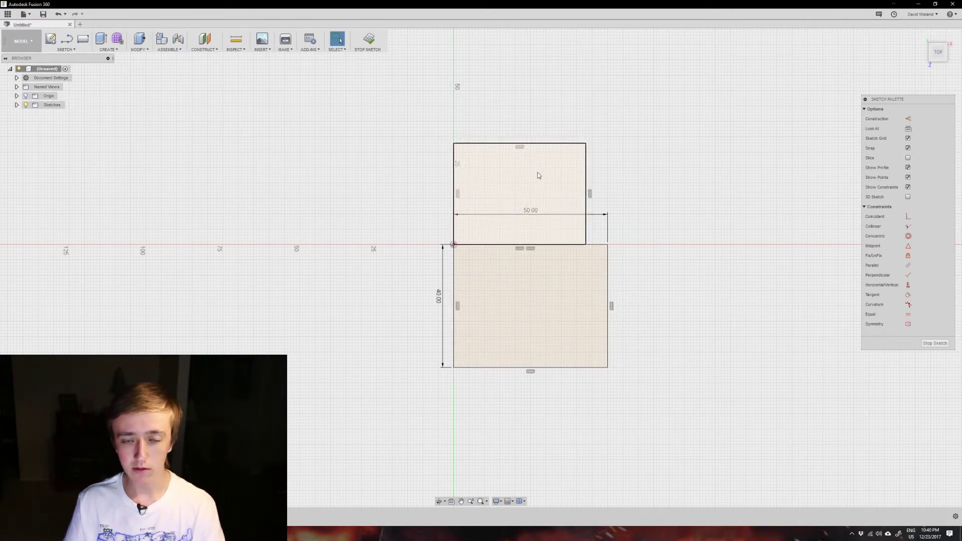
# Add a sketch dimension above the upper rectangle's top edge and set its width to 50 mm
pyautogui.click(66, 49)
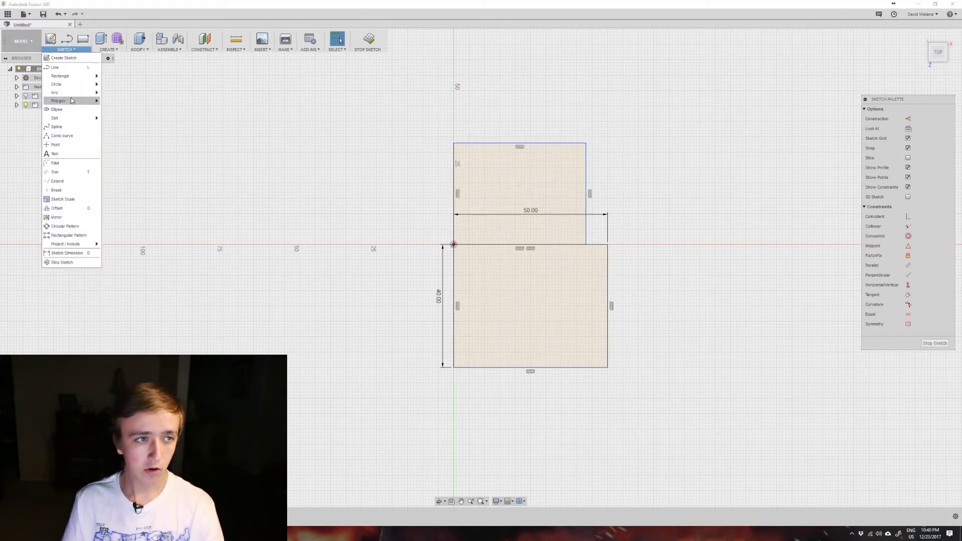
pyautogui.click(67, 253)
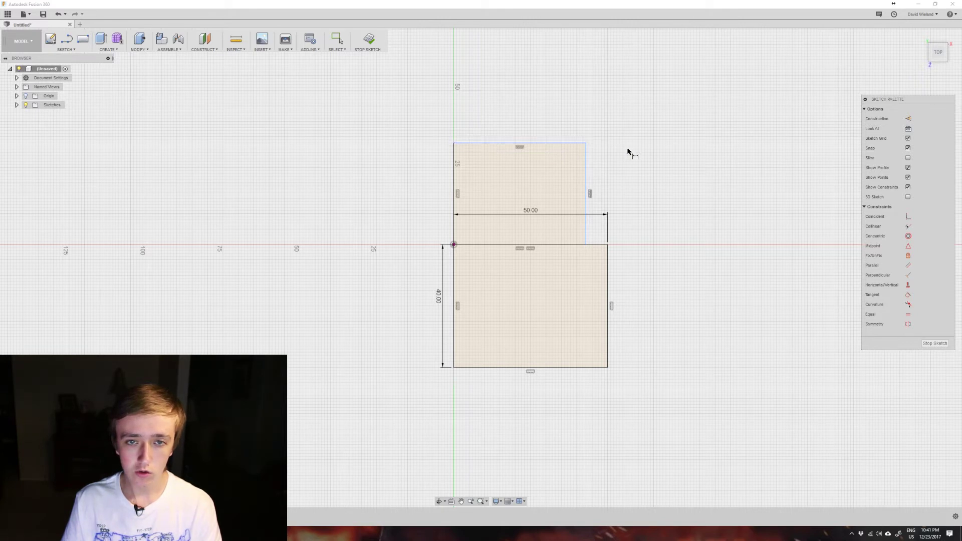
pyautogui.click(553, 145)
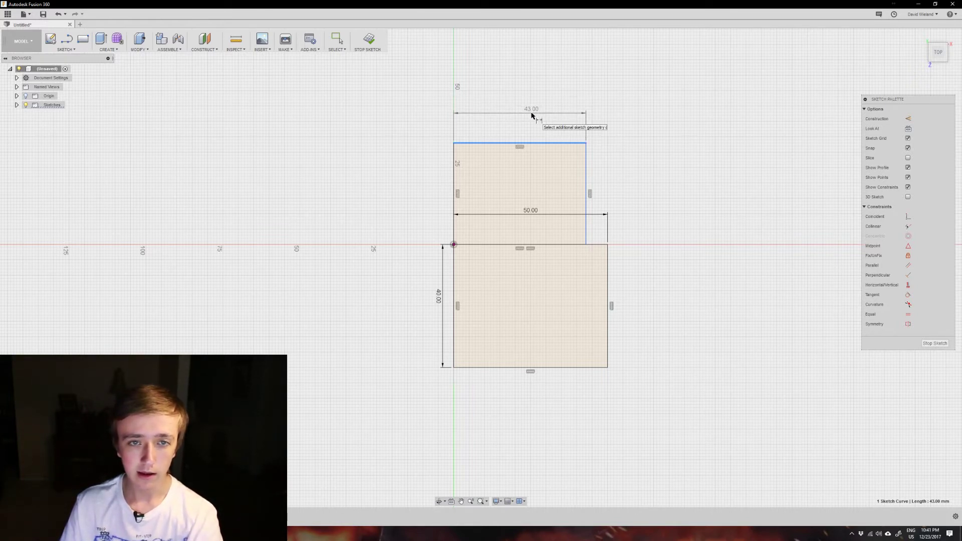
pyautogui.click(532, 115)
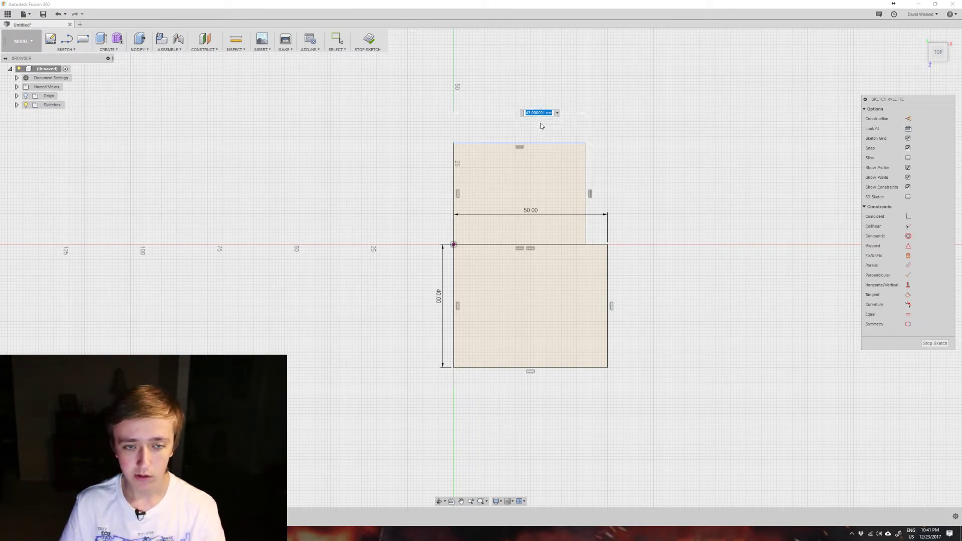
pyautogui.write('50')
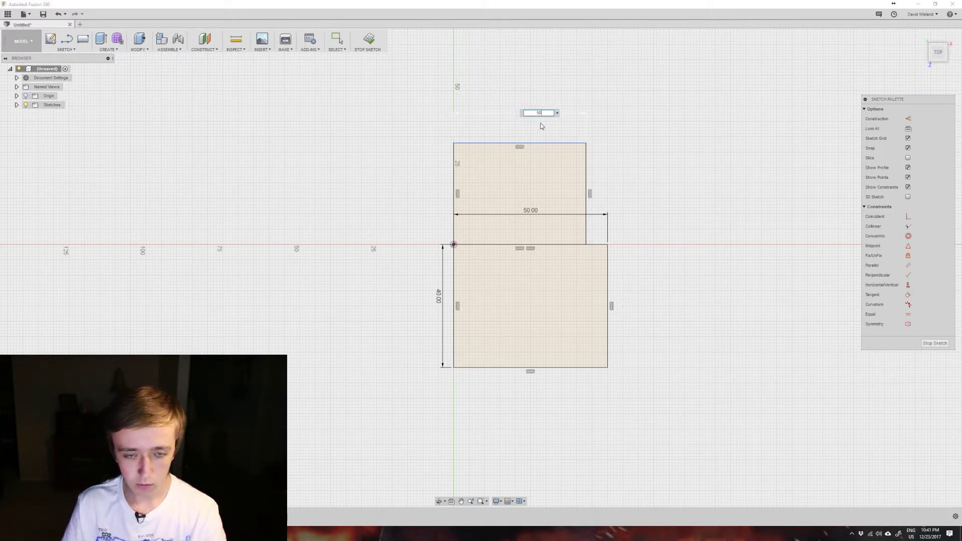
pyautogui.press('Return')
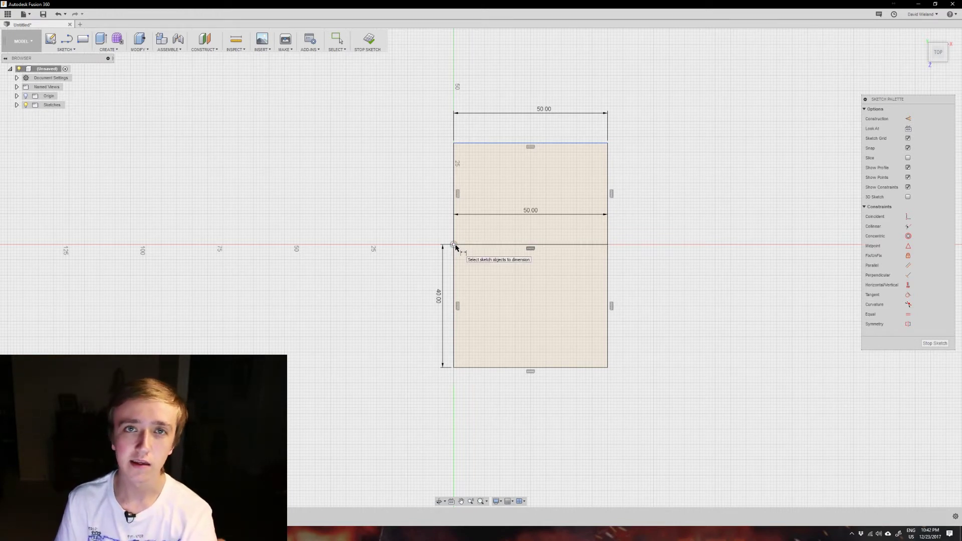
pyautogui.click(454, 245)
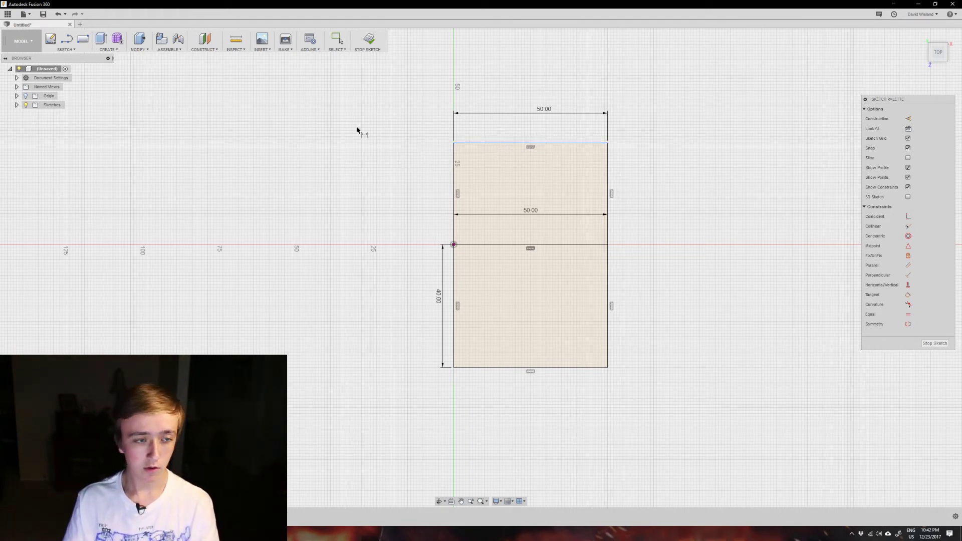
pyautogui.press('Escape')
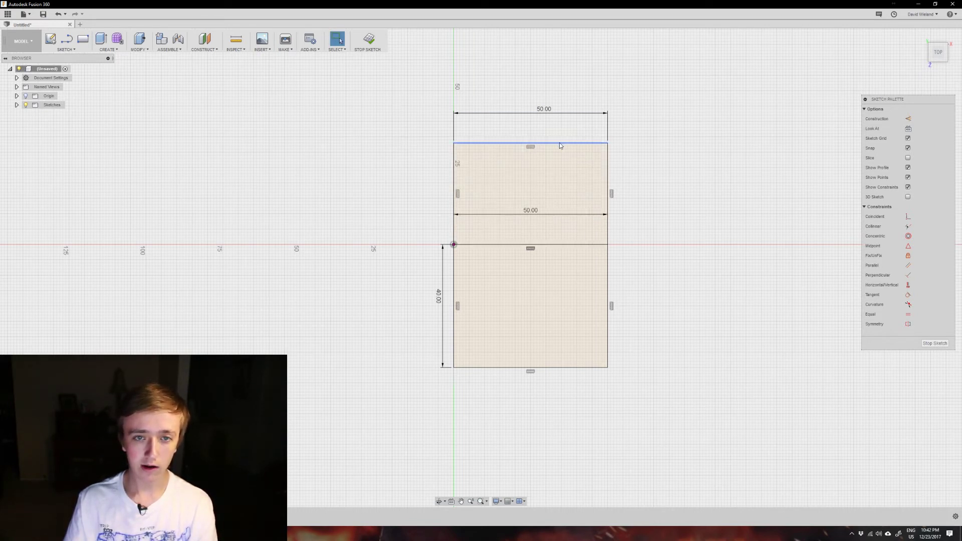
# Shift the upper rectangle's top edge downward, and dimension the rectangle's left side to 40 mm
pyautogui.moveTo(560, 145)
pyautogui.mouseDown()
pyautogui.moveTo(555, 91)
pyautogui.moveTo(564, 209)
pyautogui.moveTo(547, 108)
pyautogui.moveTo(549, 187)
pyautogui.moveTo(550, 156)
pyautogui.mouseUp()
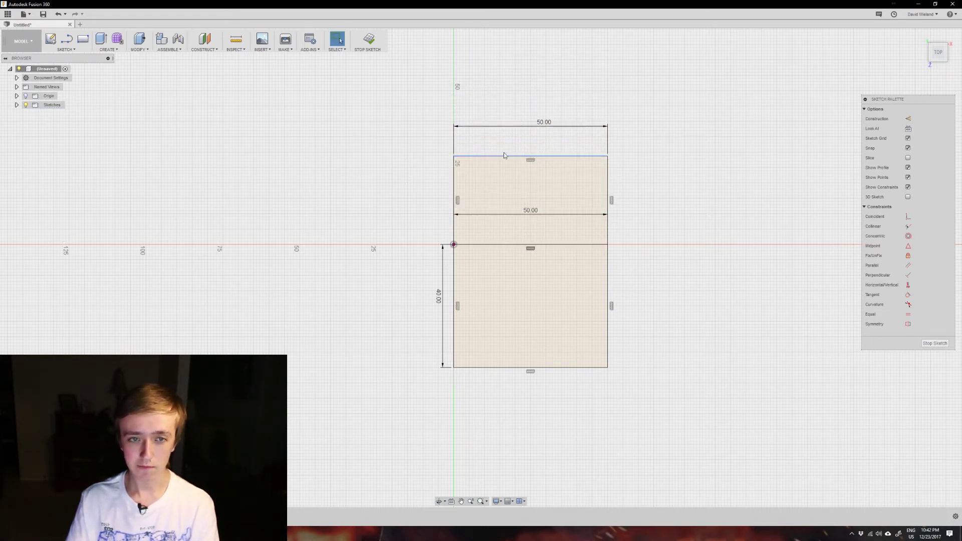
pyautogui.click(453, 180)
pyautogui.click(403, 179)
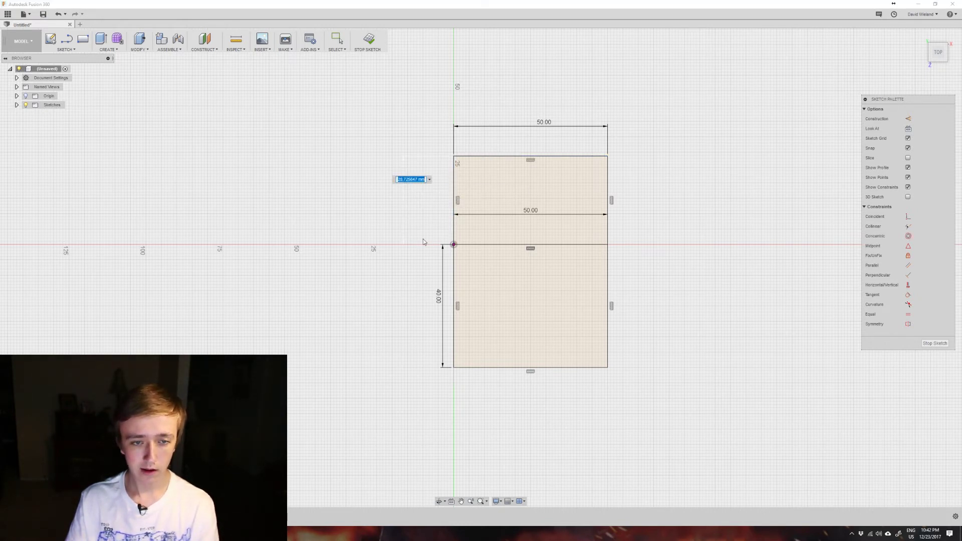
pyautogui.write('4')
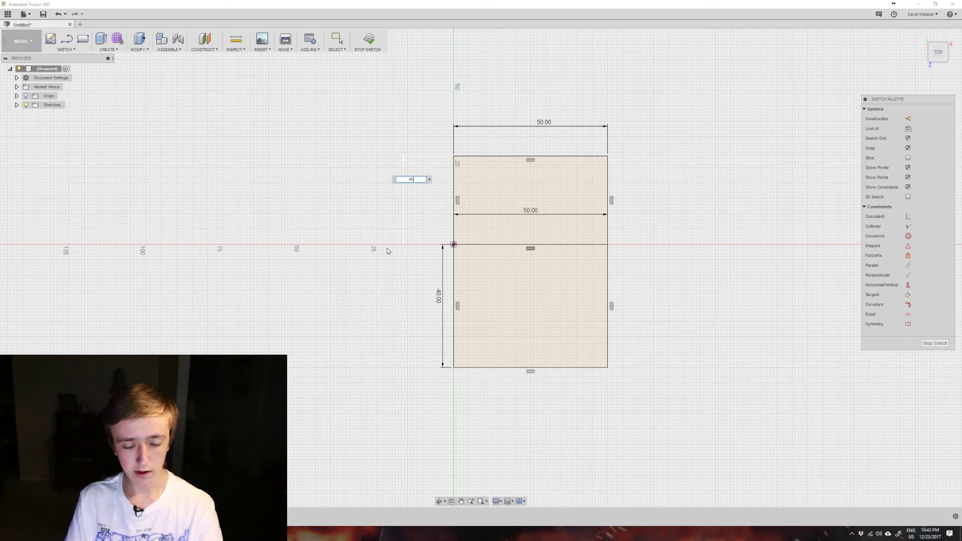
pyautogui.write('0')
pyautogui.press('Return')
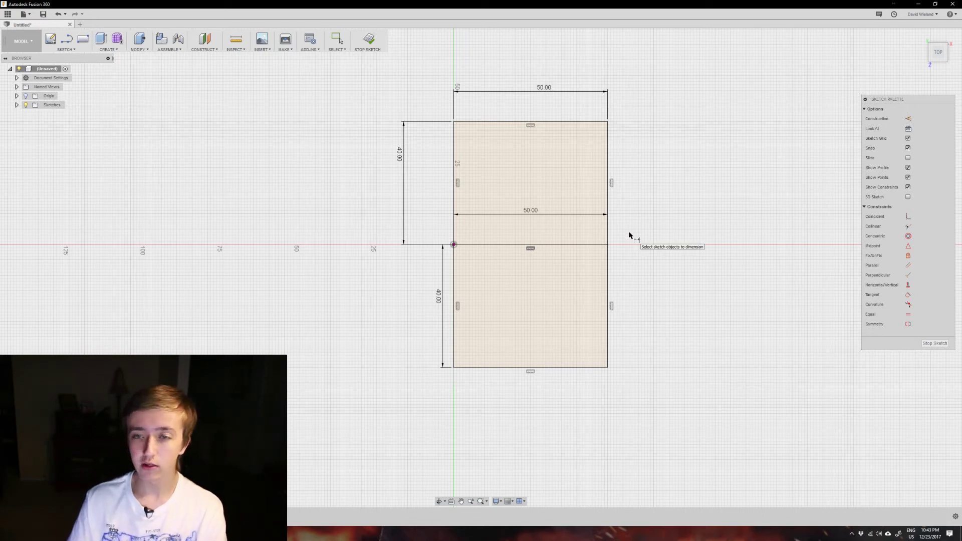
pyautogui.press('Escape')
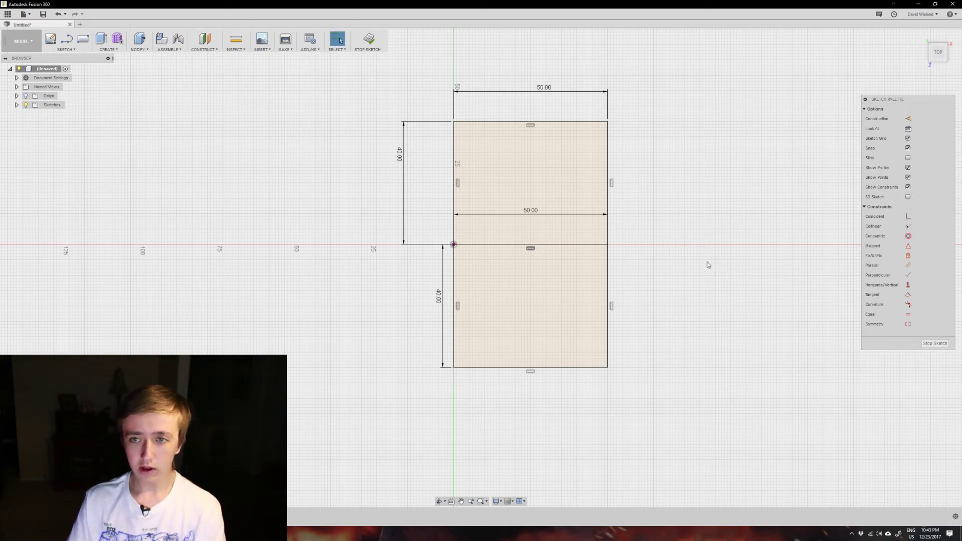
# Move the sketch palette closer to the drawing and apply a Fix constraint to the upper rectangle's right edge
pyautogui.moveTo(904, 104)
pyautogui.mouseDown()
pyautogui.moveTo(746, 126)
pyautogui.moveTo(789, 83)
pyautogui.moveTo(799, 86)
pyautogui.mouseUp()
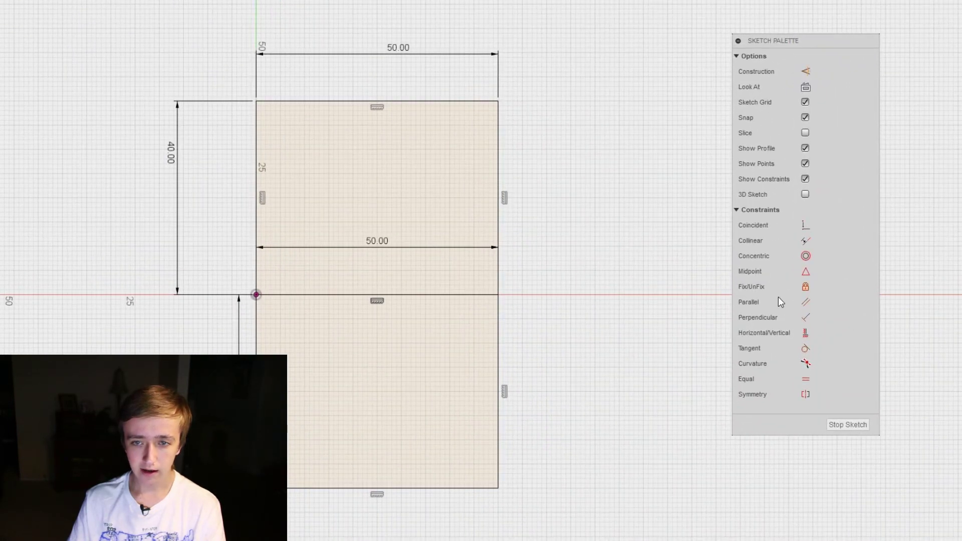
pyautogui.click(806, 289)
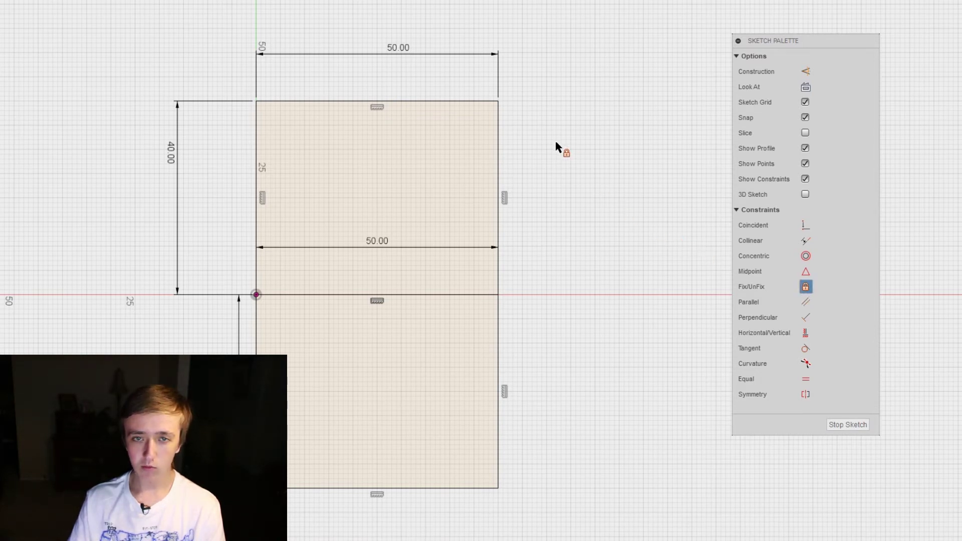
pyautogui.click(499, 154)
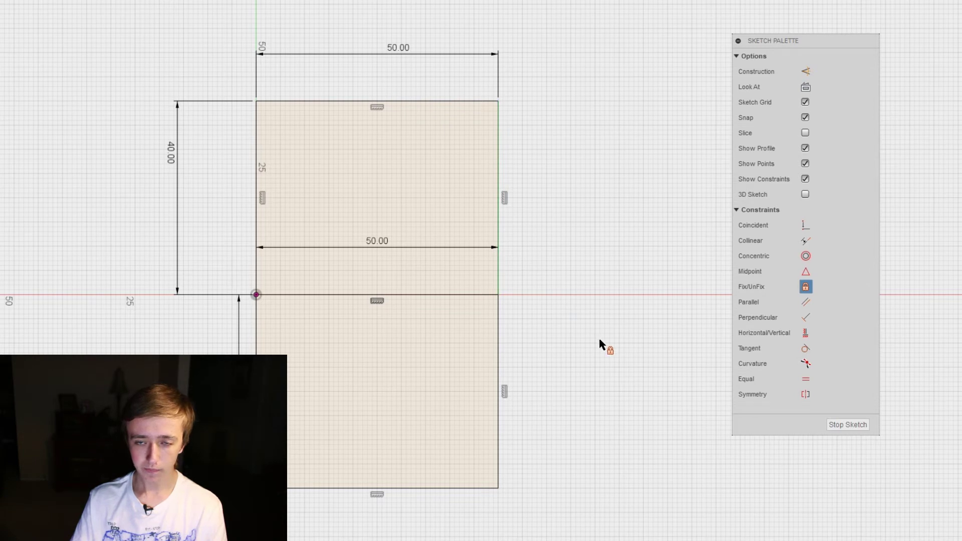
pyautogui.press('Escape')
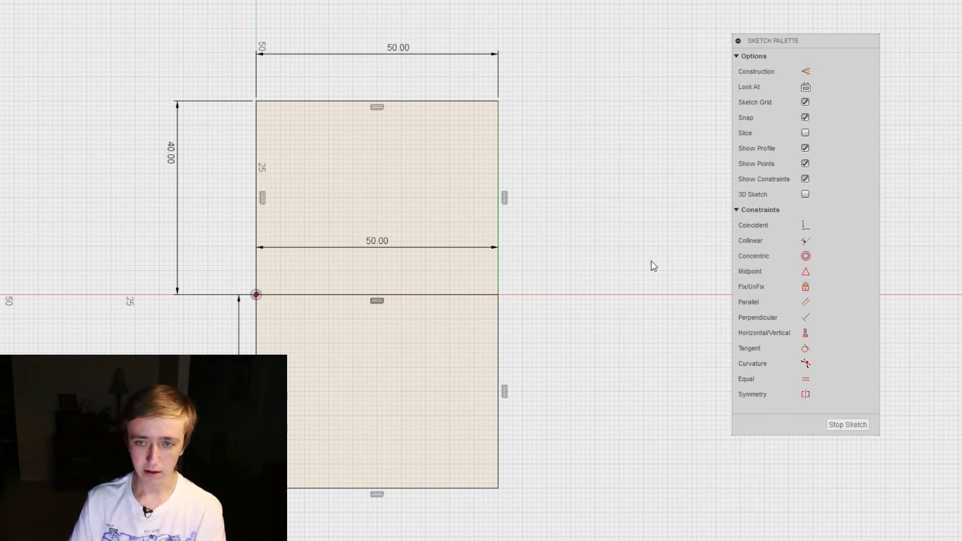
# Try to set the width dimension above the upper rectangle to 30 mm
pyautogui.doubleClick(399, 49)
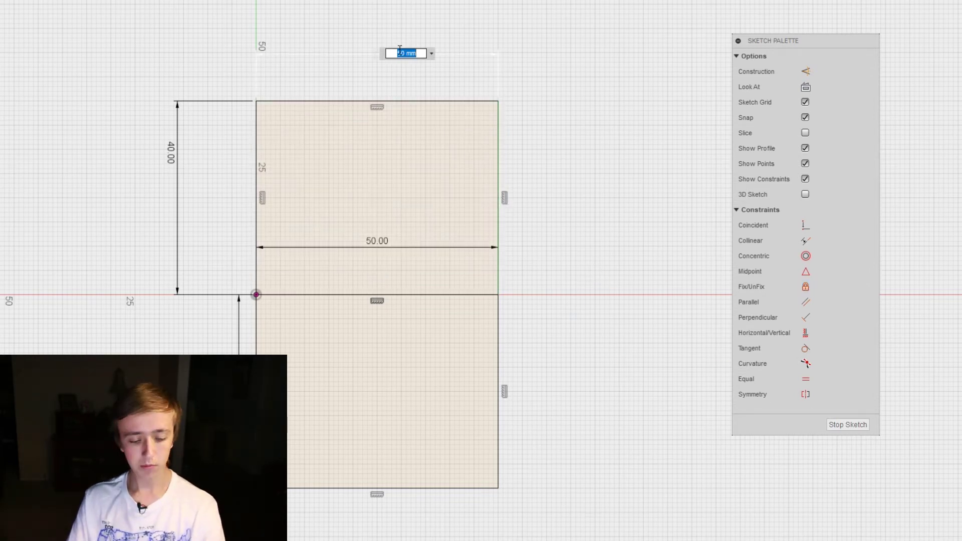
pyautogui.write('30')
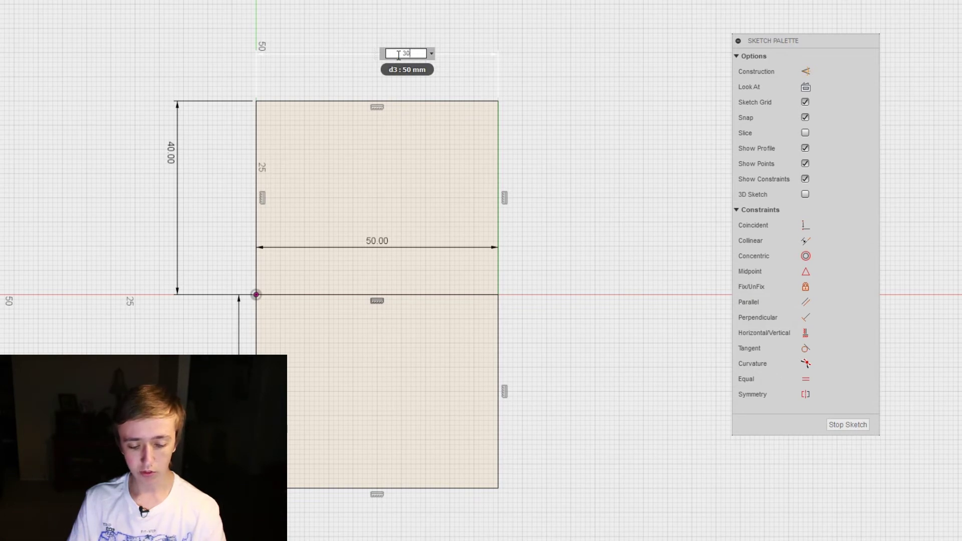
pyautogui.press('Return')
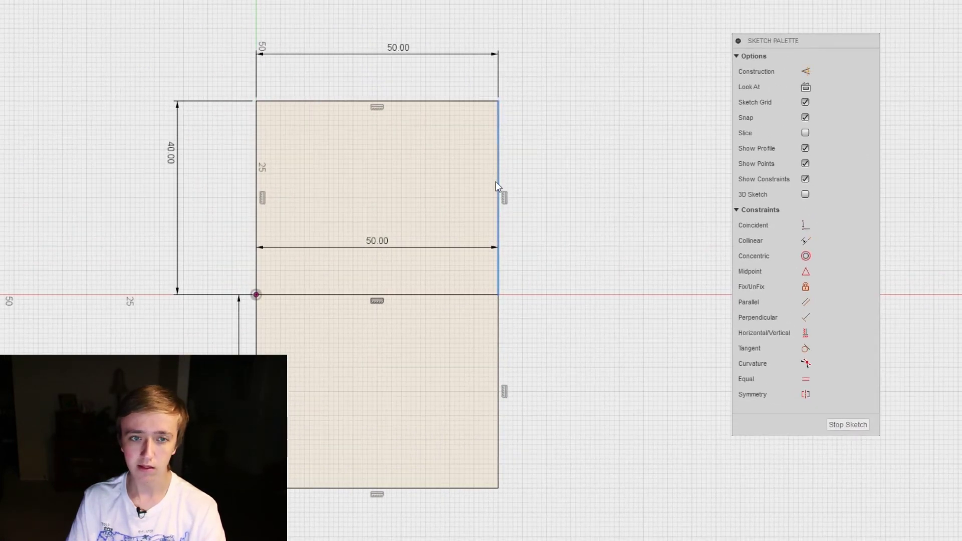
# Remove the Fix constraint from the upper rectangle's right edge
pyautogui.moveTo(256, 296)
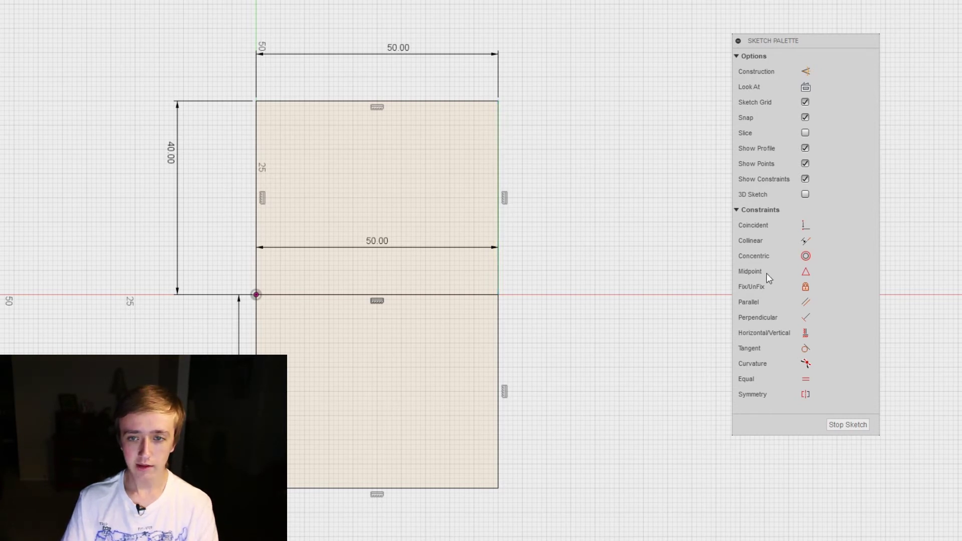
pyautogui.click(805, 288)
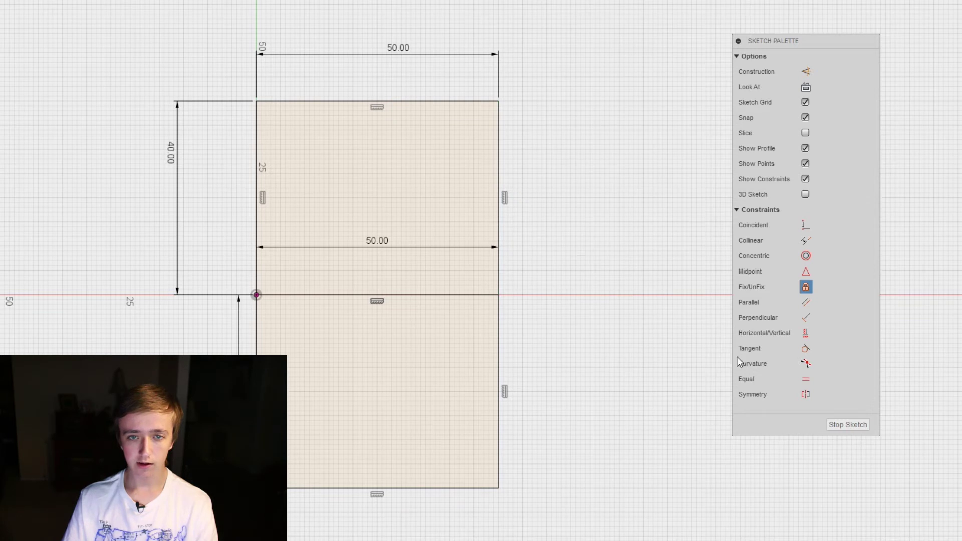
pyautogui.press('Escape')
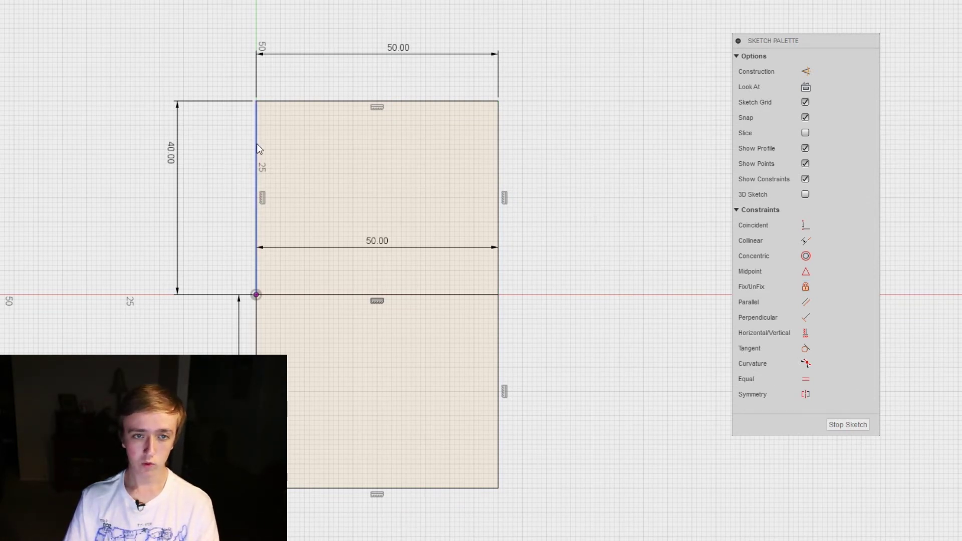
# Select the upper rectangle's top and left edges together and clear the selection
pyautogui.click(259, 126)
pyautogui.click(297, 101)
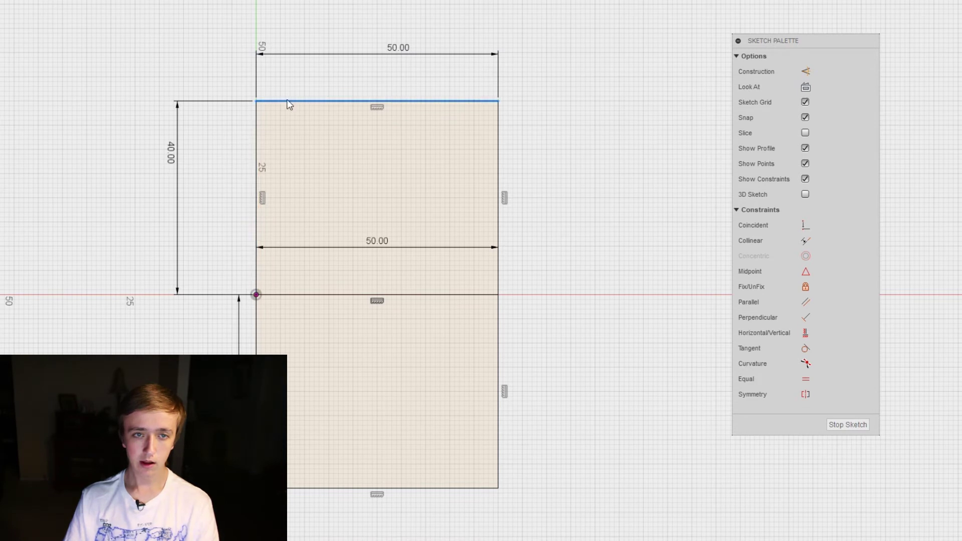
pyautogui.click(322, 101)
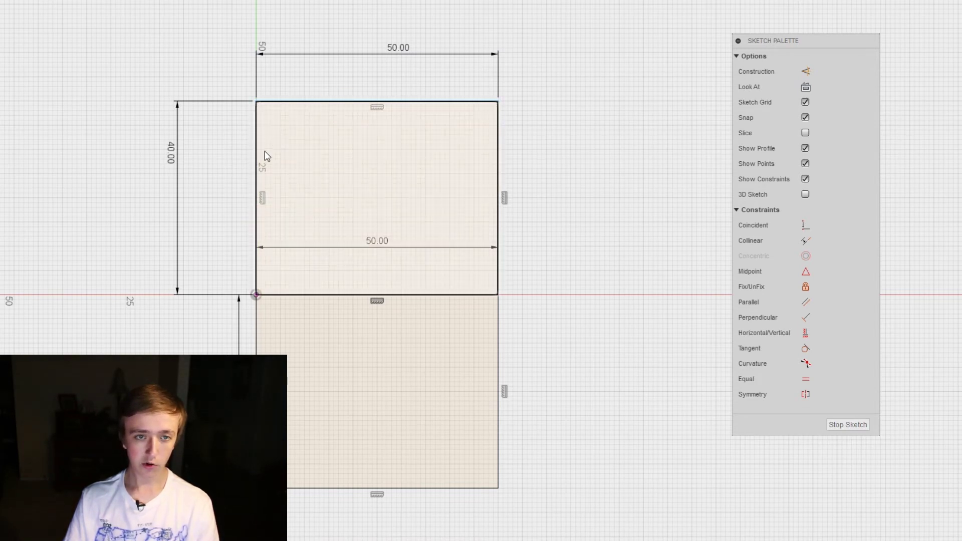
pyautogui.click(257, 149)
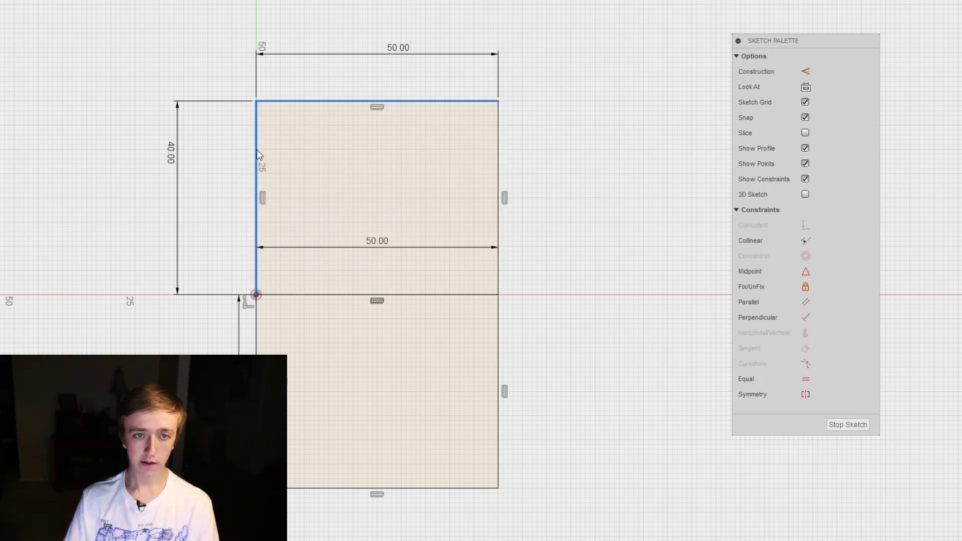
pyautogui.click(82, 114)
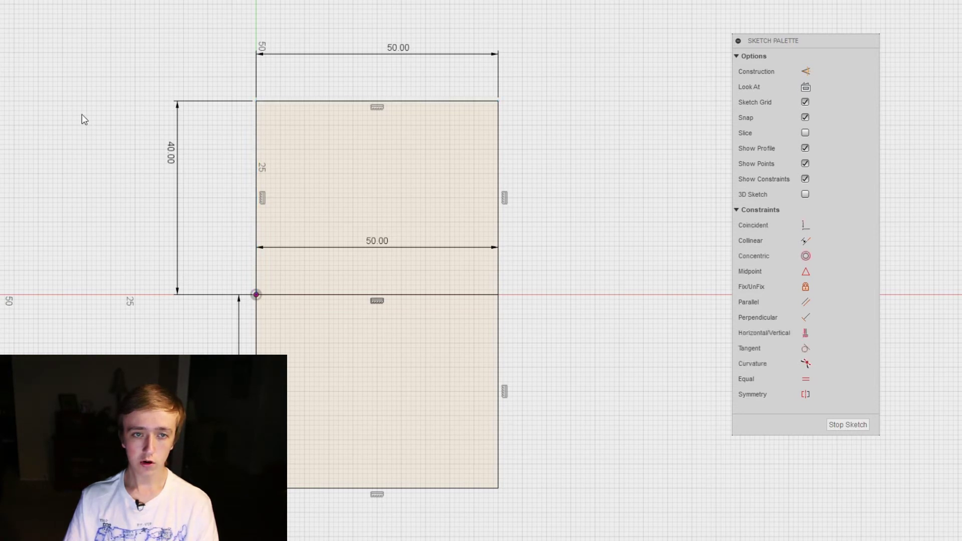
# Practise box selection on the whole sketch and across the upper rectangle, clearing the selection each time
pyautogui.moveTo(140, 27)
pyautogui.mouseDown()
pyautogui.moveTo(273, 111)
pyautogui.moveTo(570, 254)
pyautogui.moveTo(550, 257)
pyautogui.moveTo(657, 391)
pyautogui.moveTo(693, 540)
pyautogui.moveTo(641, 526)
pyautogui.moveTo(627, 534)
pyautogui.mouseUp()
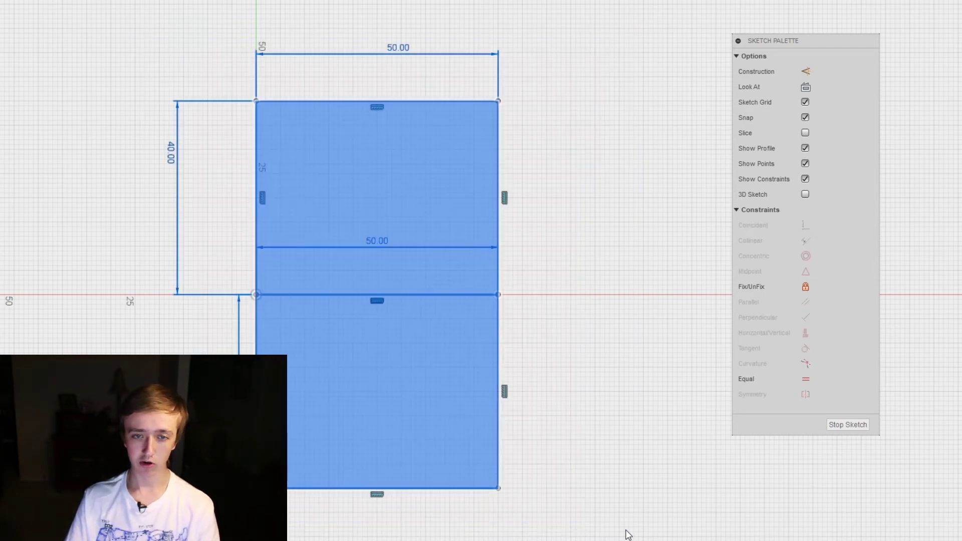
pyautogui.click(633, 455)
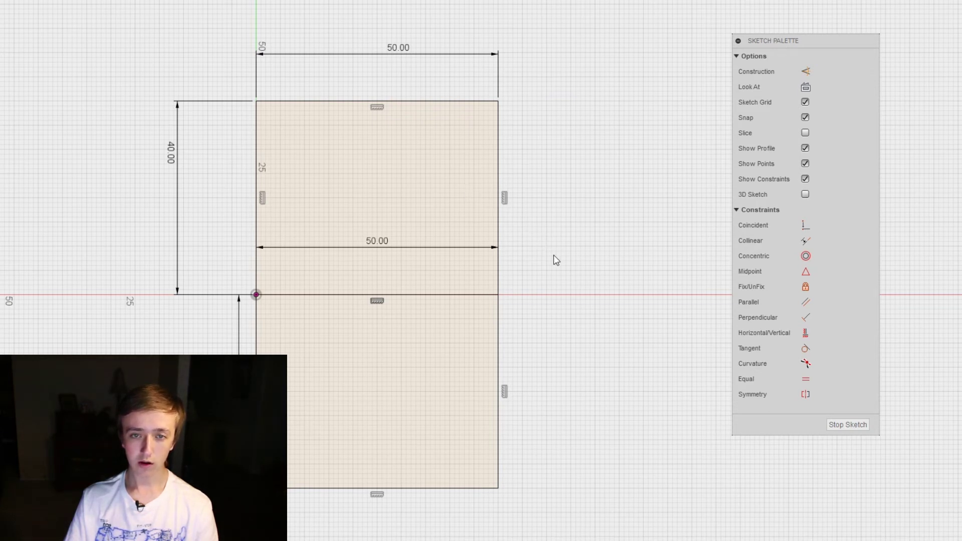
pyautogui.moveTo(554, 255); pyautogui.dragTo(219, 140)
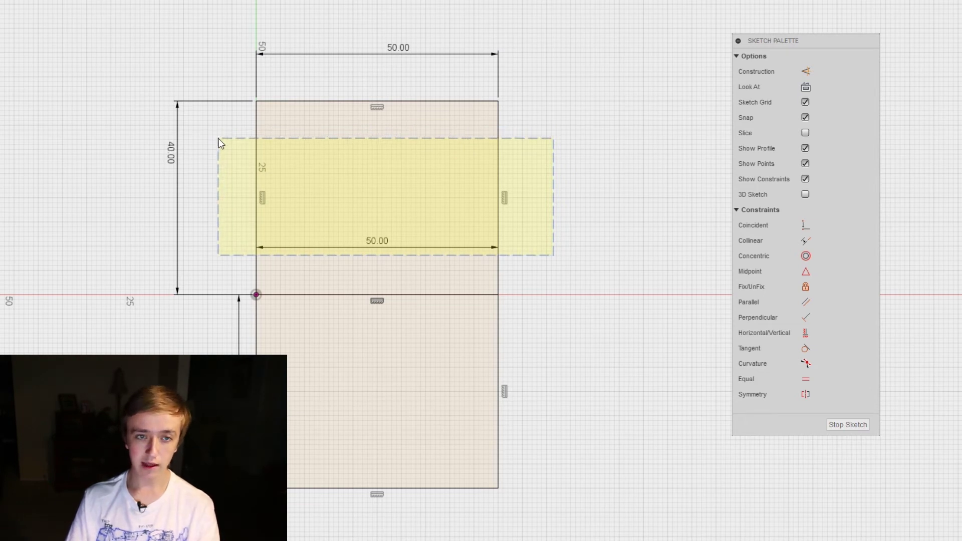
pyautogui.moveTo(219, 139); pyautogui.dragTo(219, 140)
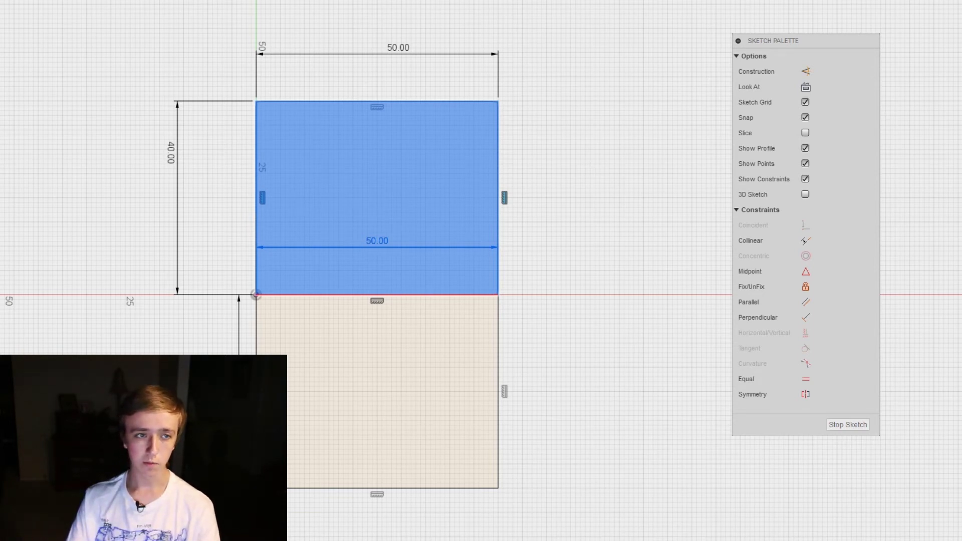
pyautogui.moveTo(1, 75); pyautogui.dragTo(31, 253)
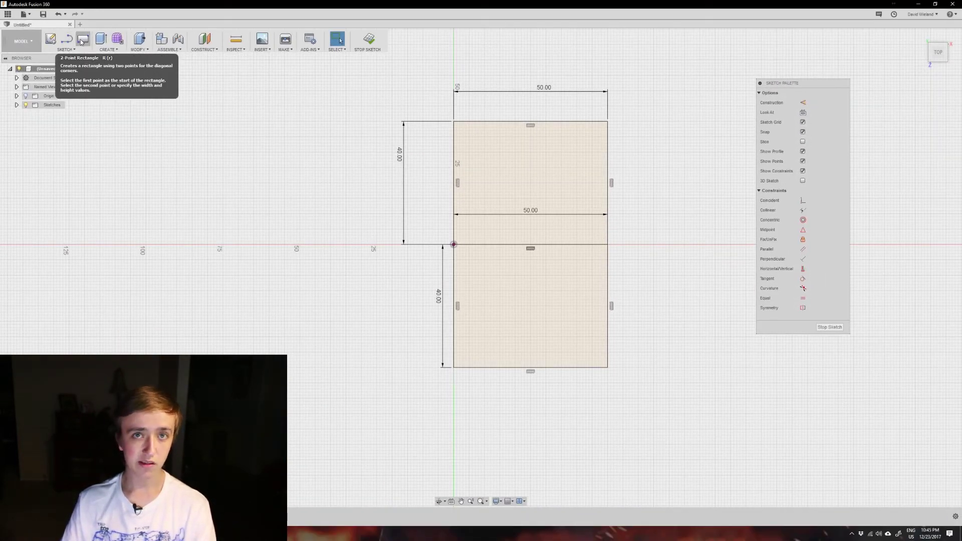
# Draw a two-point rectangle inside each of the two rectangles, inset about 5 mm from the edges, and finish the sketch
pyautogui.click(80, 39)
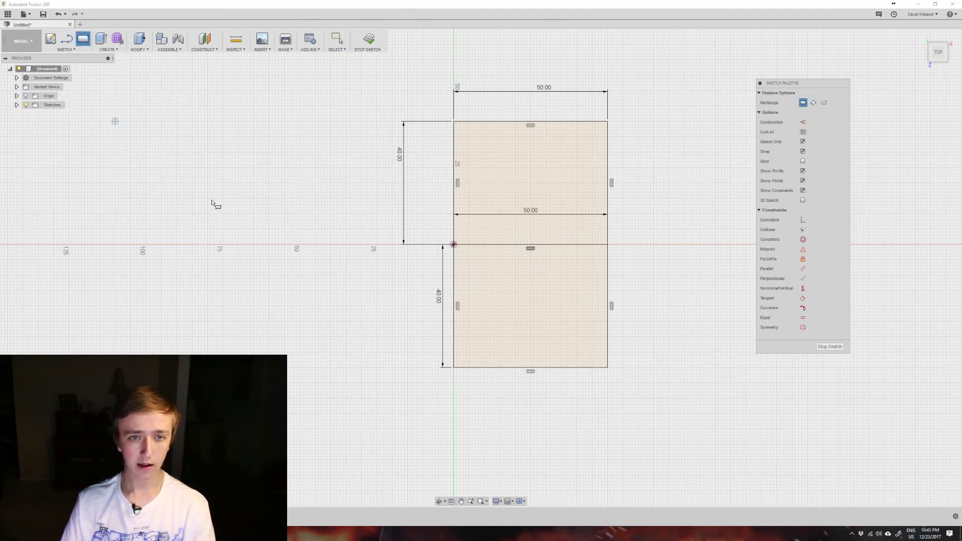
pyautogui.click(469, 136)
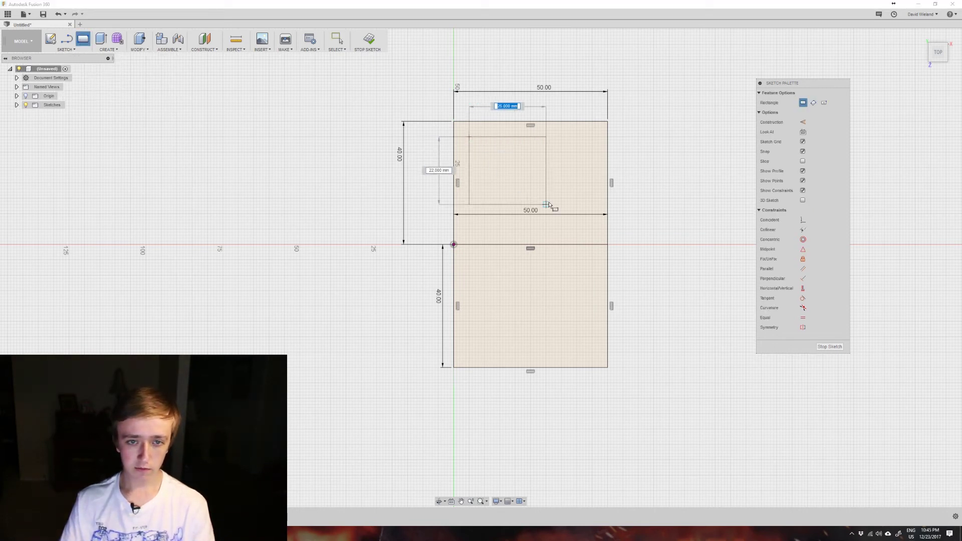
pyautogui.click(592, 229)
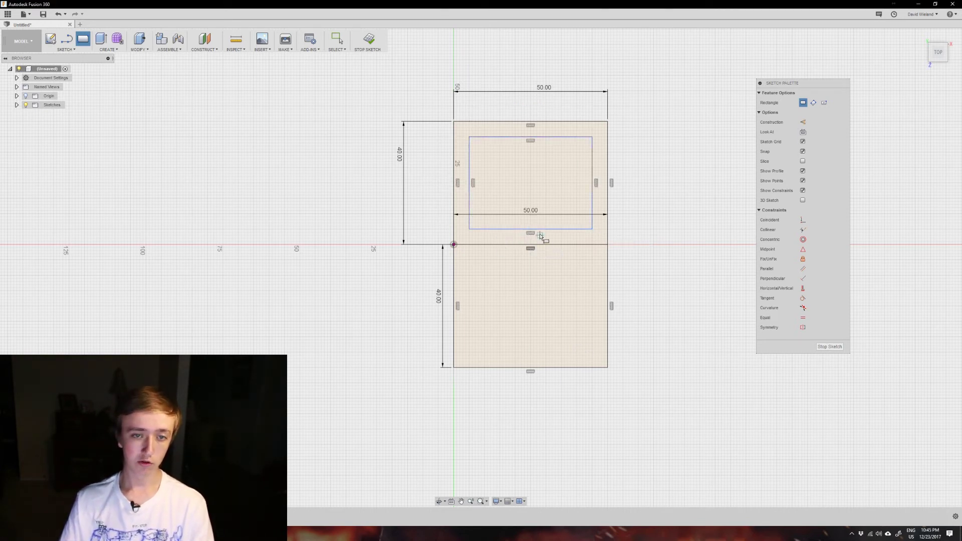
pyautogui.click(469, 259)
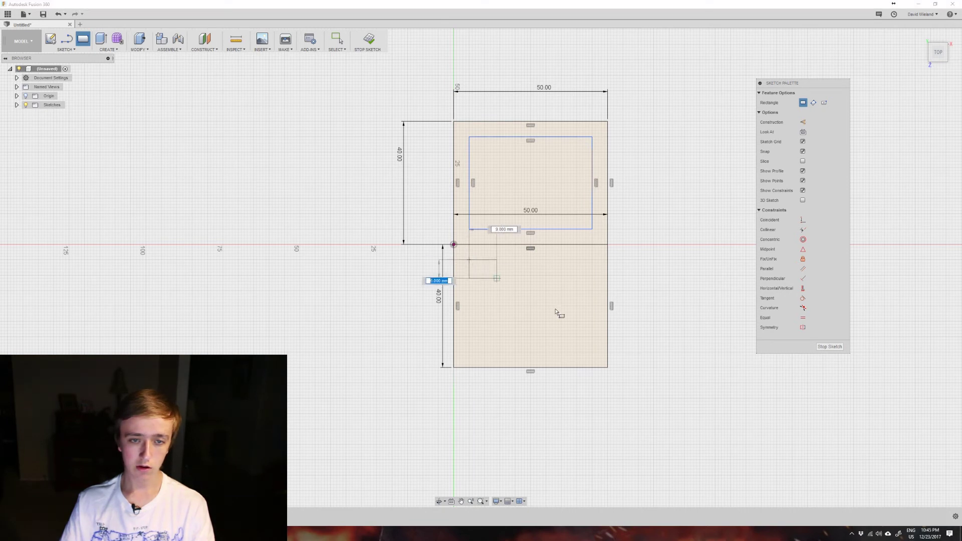
pyautogui.click(595, 352)
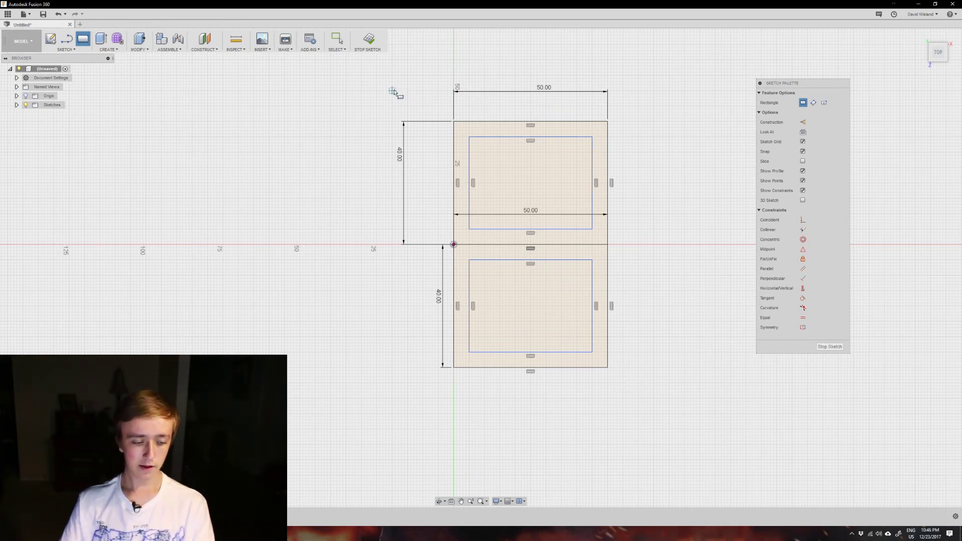
pyautogui.press('Escape')
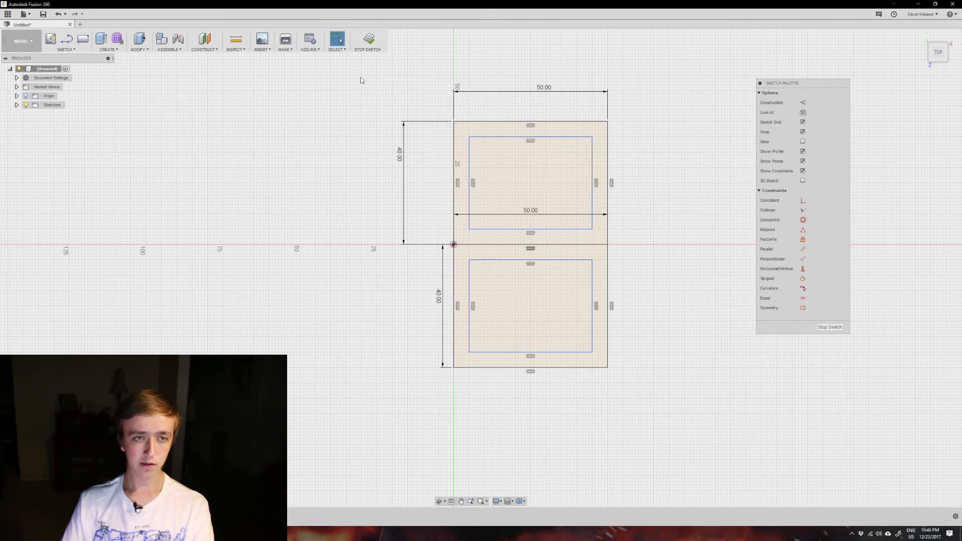
pyautogui.click(369, 40)
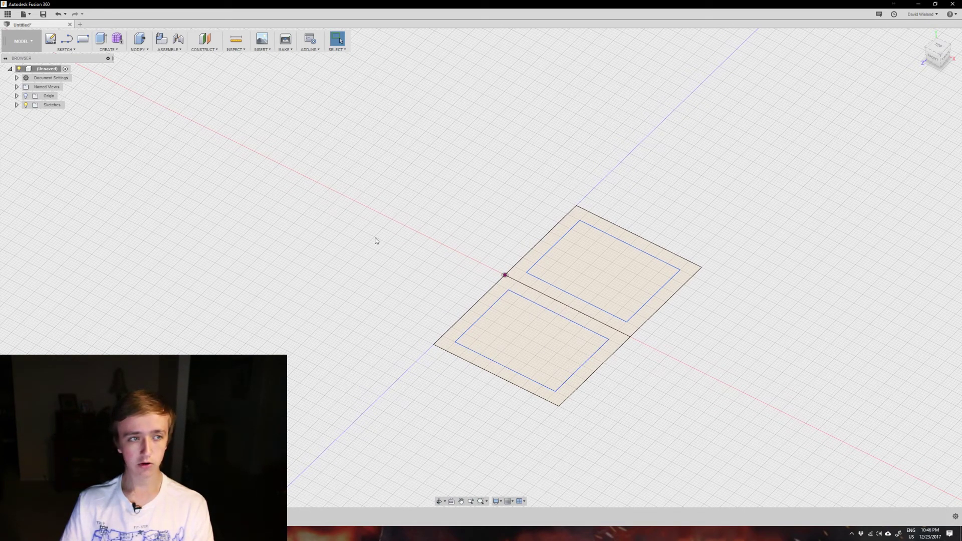
# Expand the sketches in the browser, hide Sketch1 and show it again
pyautogui.click(17, 106)
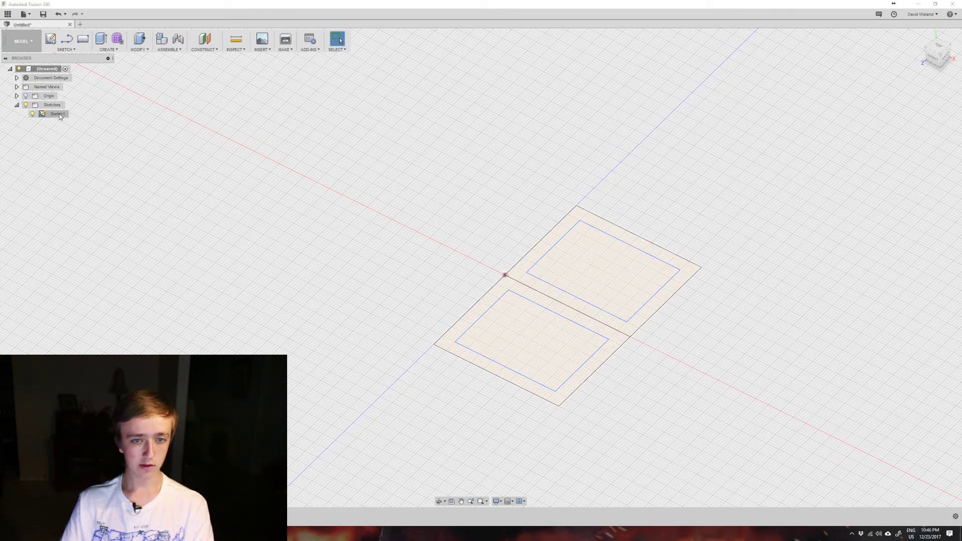
pyautogui.click(33, 114)
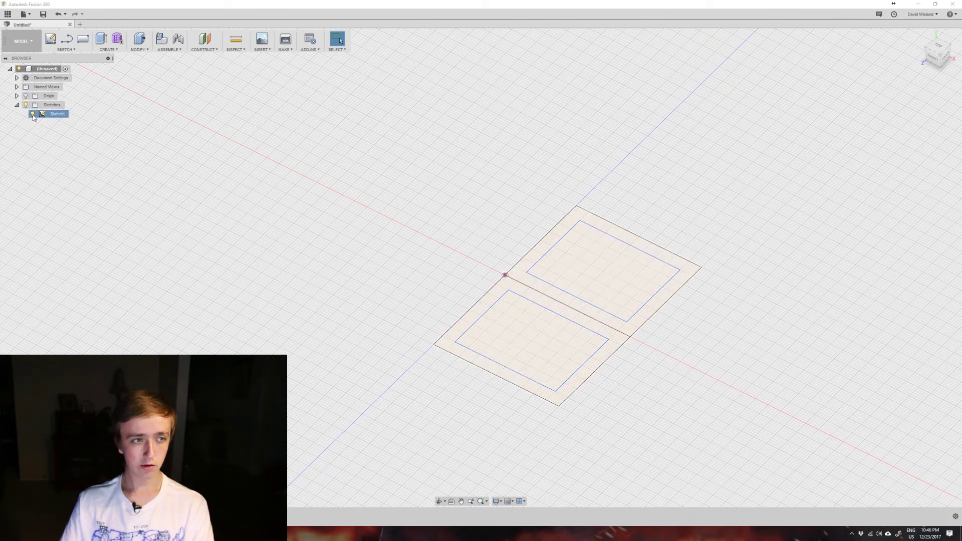
pyautogui.click(32, 114)
pyautogui.click(32, 114)
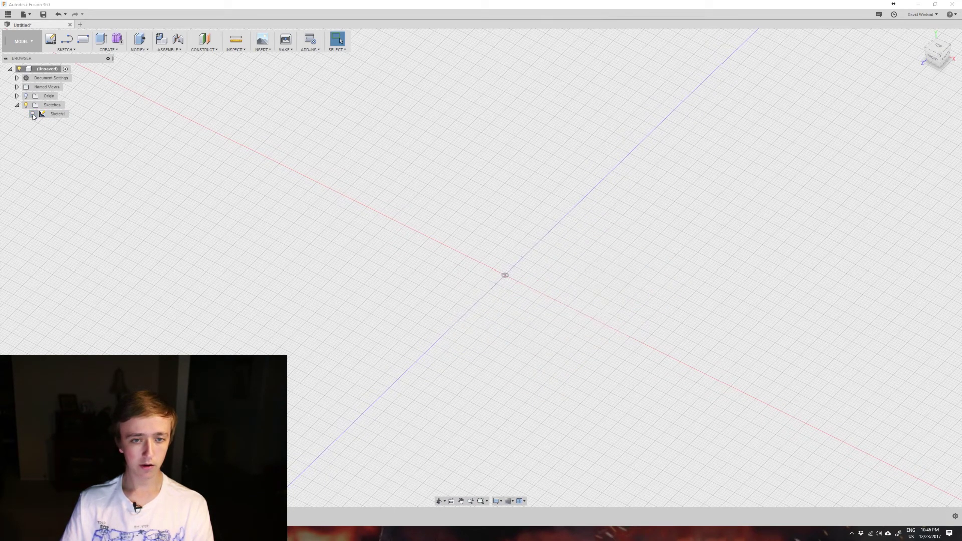
pyautogui.click(33, 115)
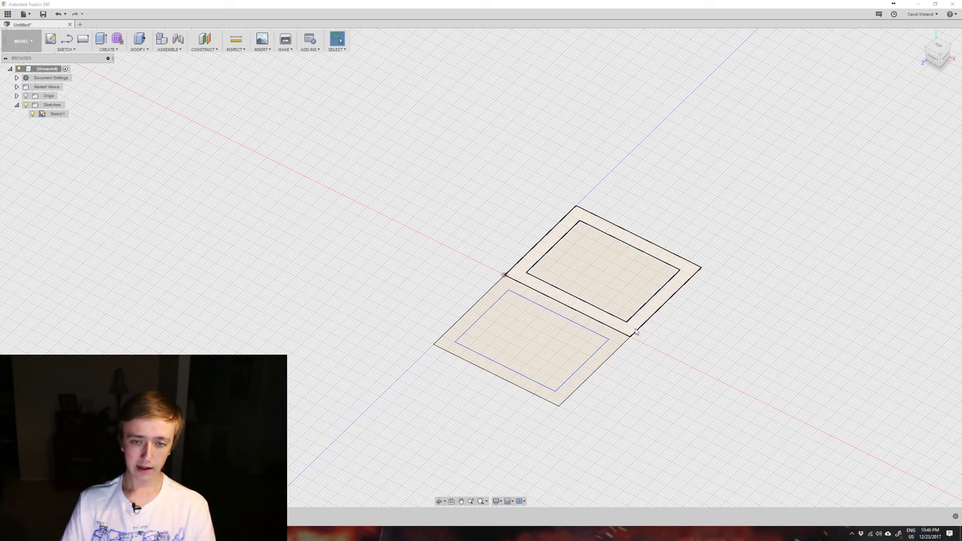
# Extrude the frame-shaped profile around the upper inner rectangle 58 mm upward as a new body
pyautogui.click(648, 316)
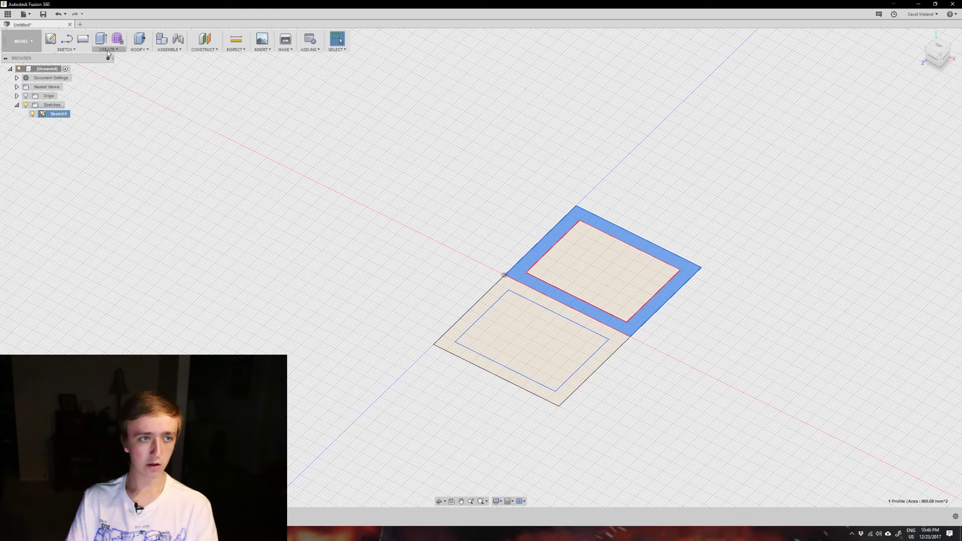
pyautogui.click(99, 39)
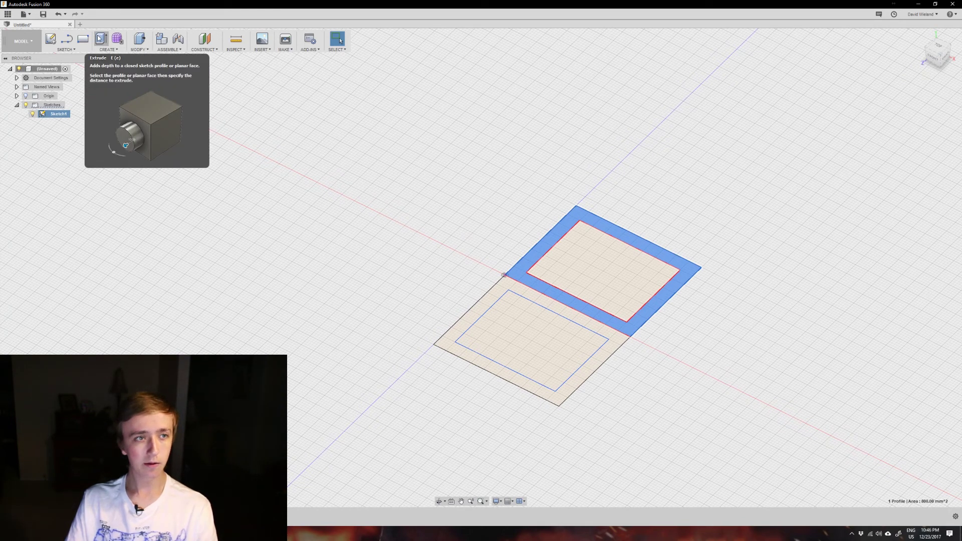
pyautogui.click(100, 39)
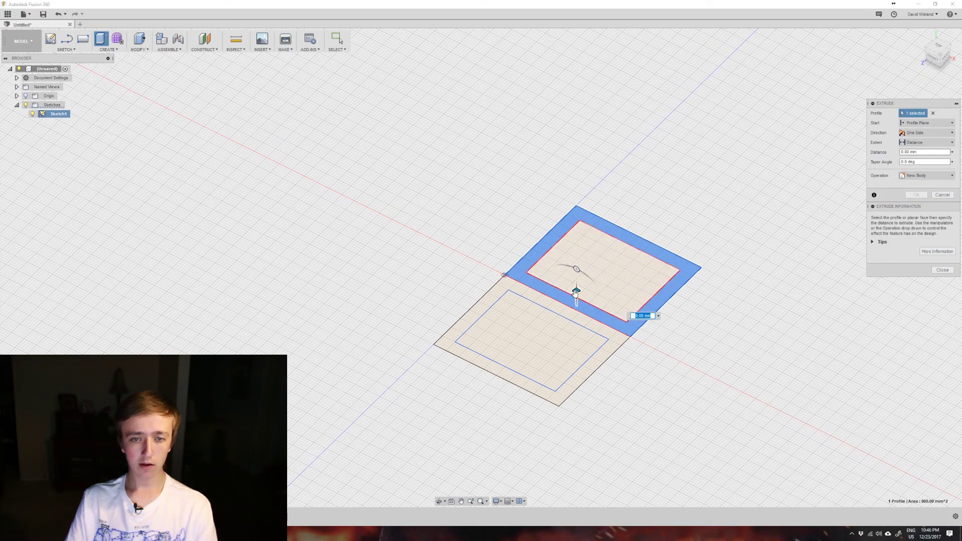
pyautogui.moveTo(576, 292); pyautogui.dragTo(576, 163)
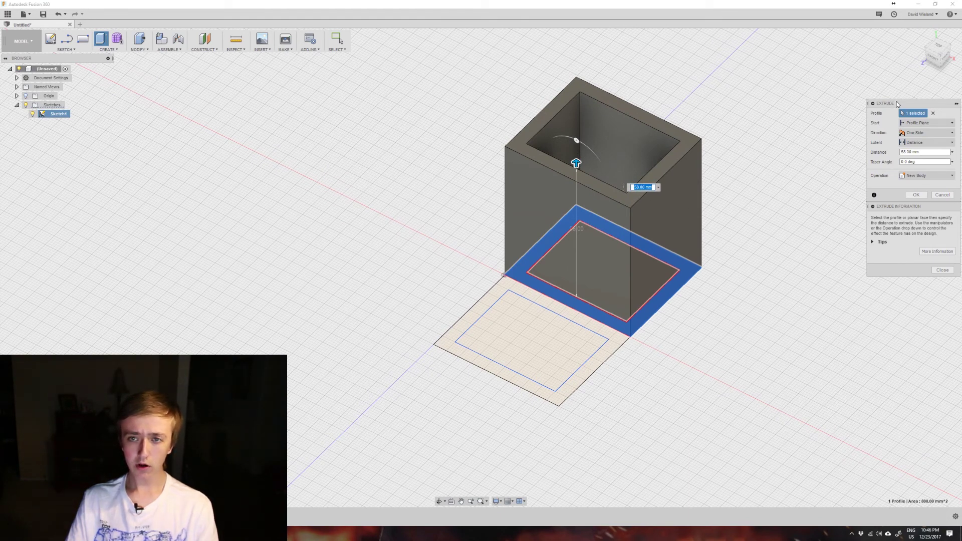
pyautogui.moveTo(896, 103); pyautogui.dragTo(825, 104)
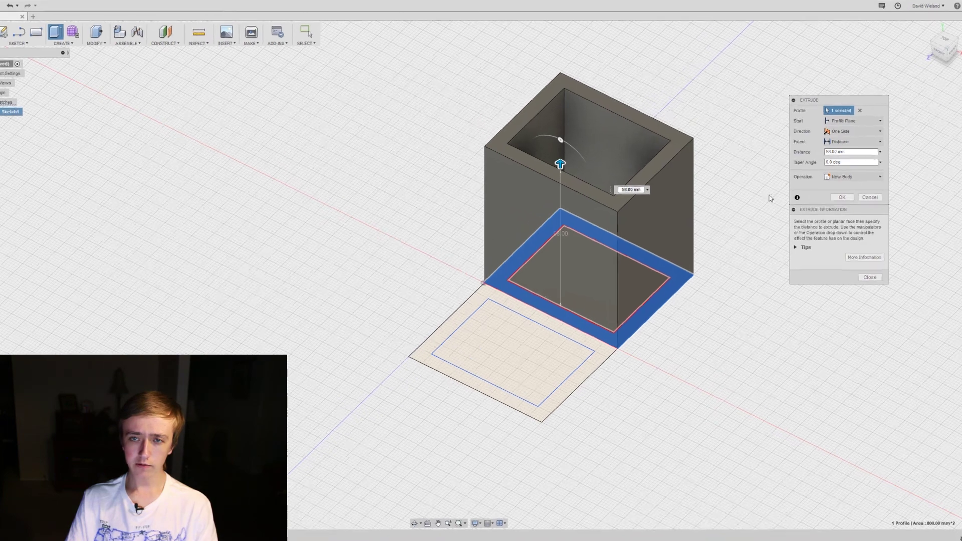
pyautogui.moveTo(821, 102)
pyautogui.mouseDown()
pyautogui.moveTo(834, 96)
pyautogui.moveTo(824, 93)
pyautogui.mouseUp()
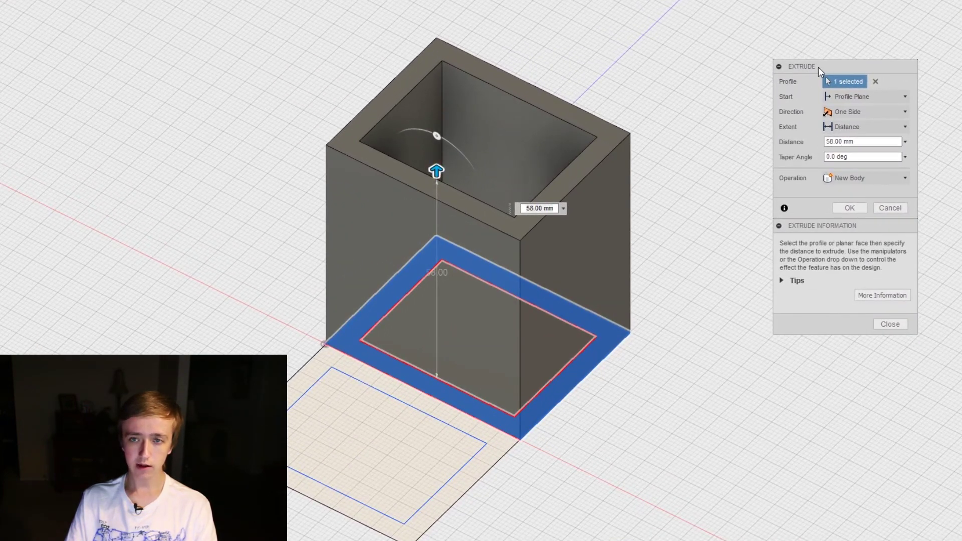
pyautogui.doubleClick(859, 142)
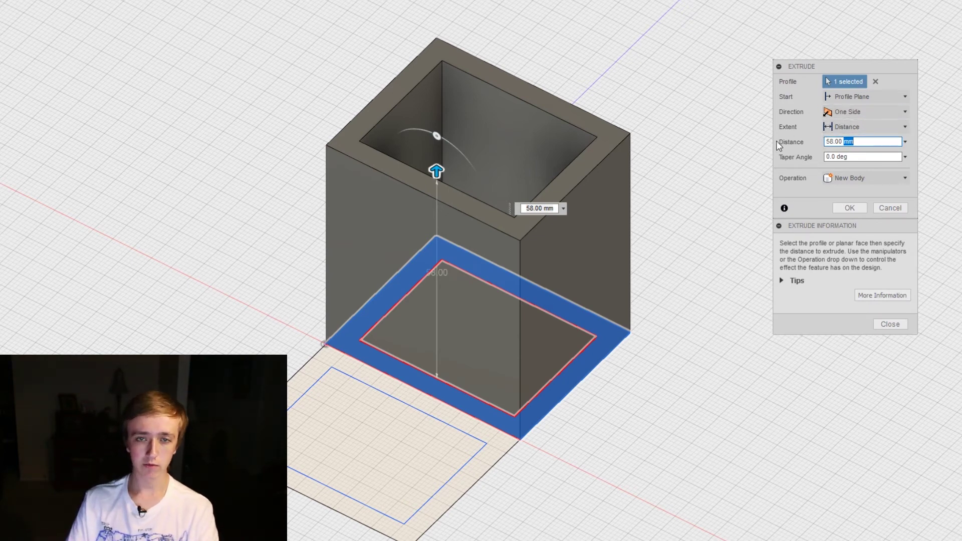
pyautogui.click(845, 210)
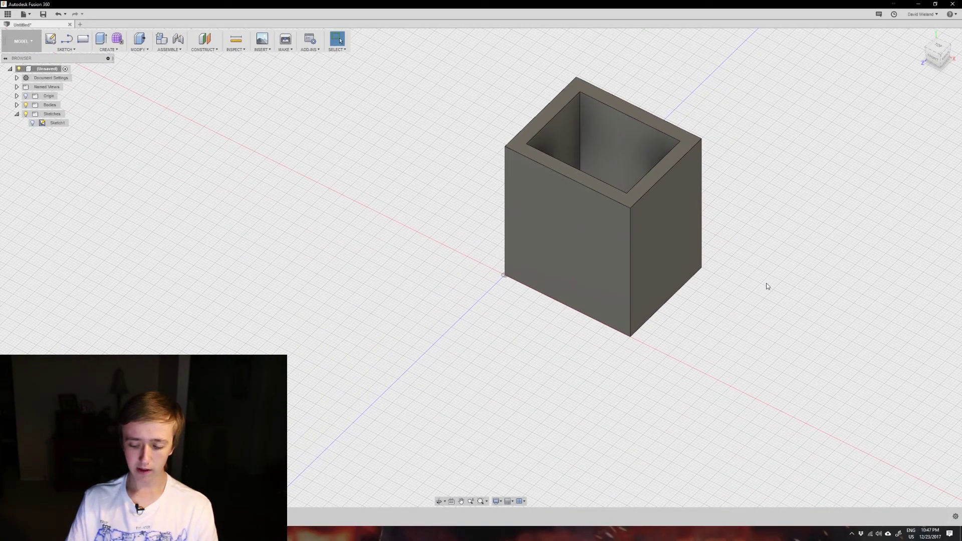
pyautogui.keyDown('shift'); pyautogui.moveTo(766, 286); pyautogui.dragTo(751, 258, button='middle'); pyautogui.keyUp('shift')
pyautogui.press('F6')
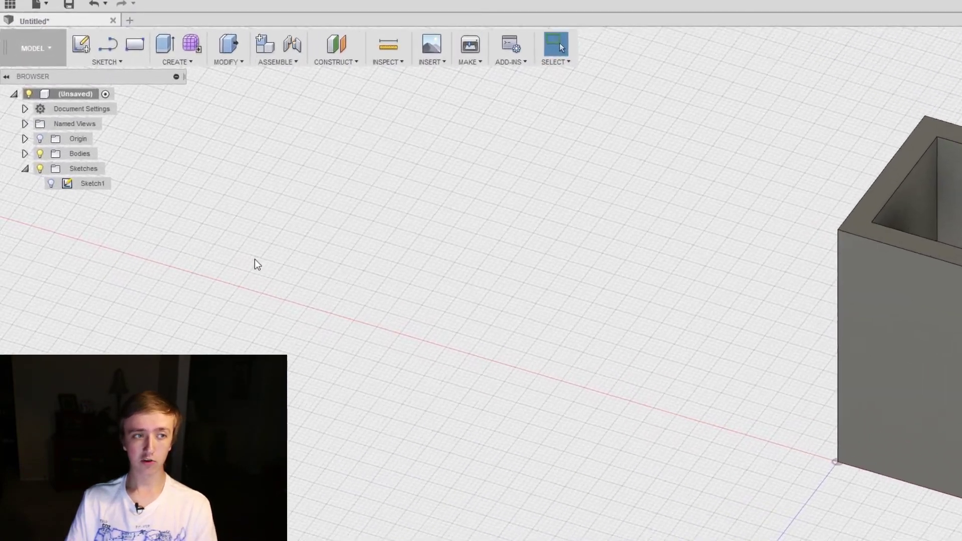
# Show Sketch1 again and set up a 20 mm upward extrusion of the frame-shaped profile around the lower inner rectangle
pyautogui.click(52, 187)
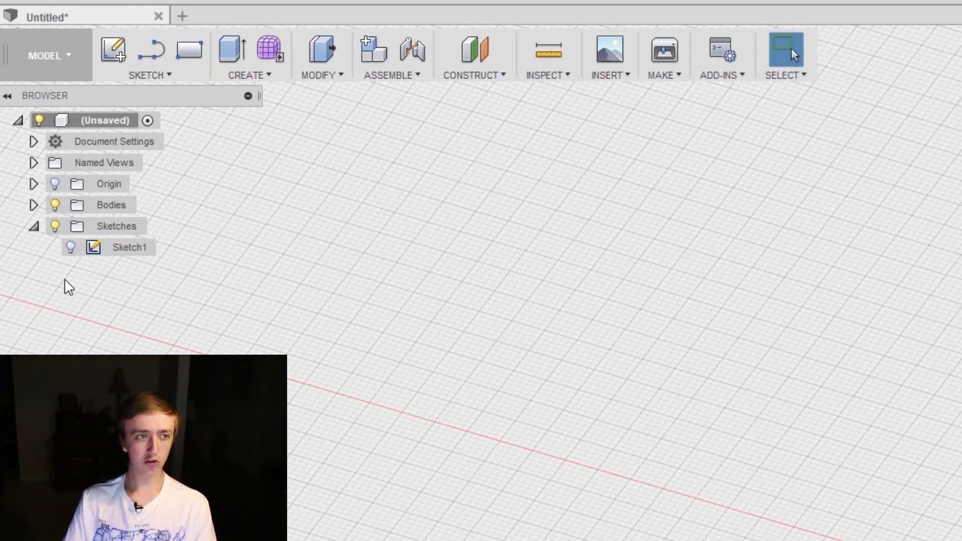
pyautogui.click(70, 247)
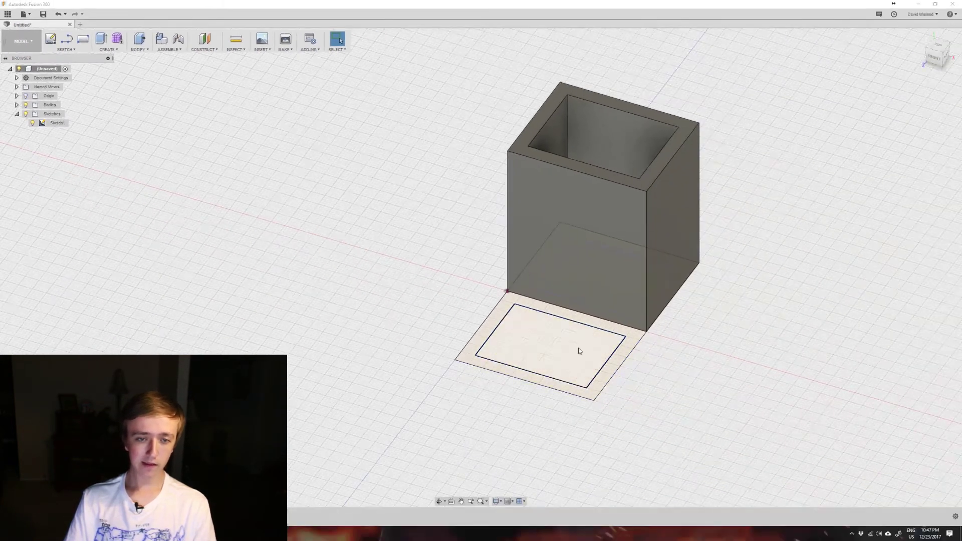
pyautogui.click(491, 321)
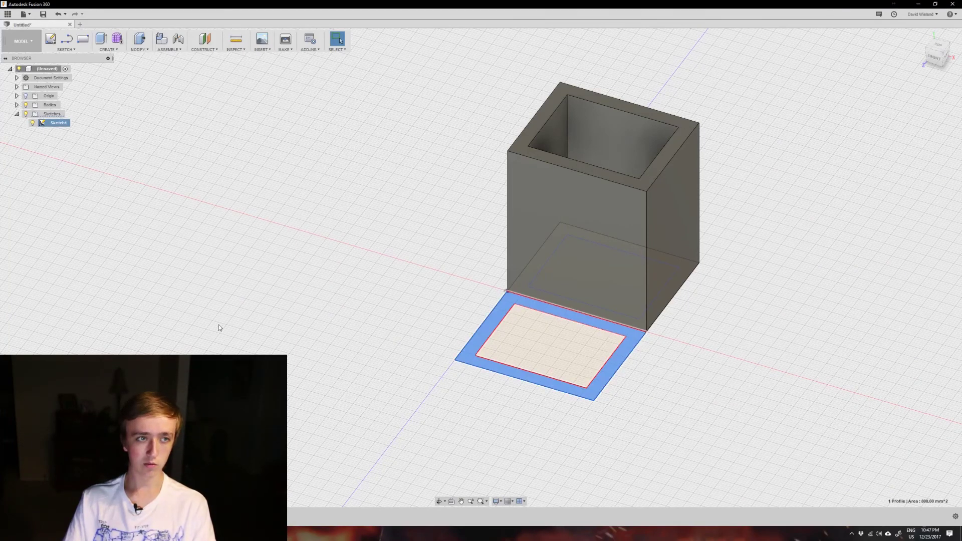
pyautogui.click(102, 40)
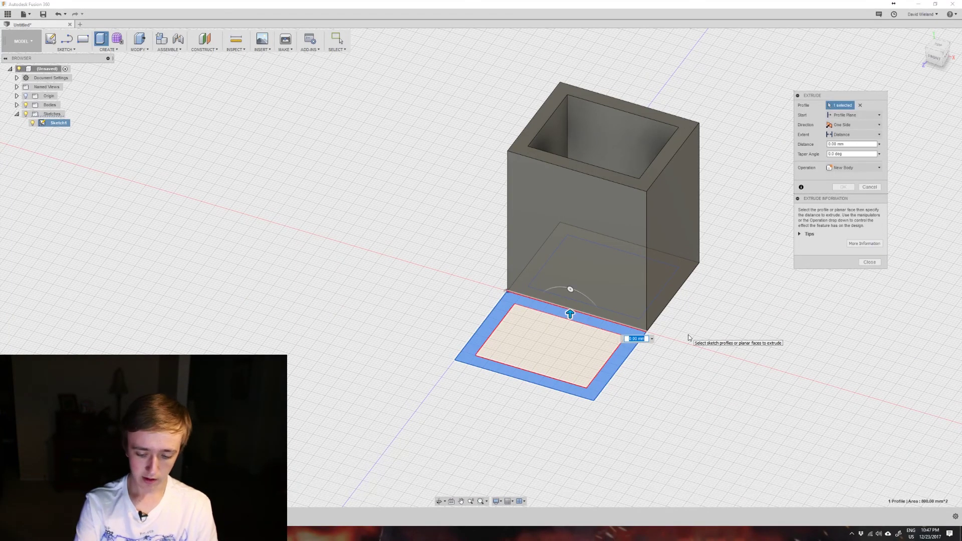
pyautogui.write('20')
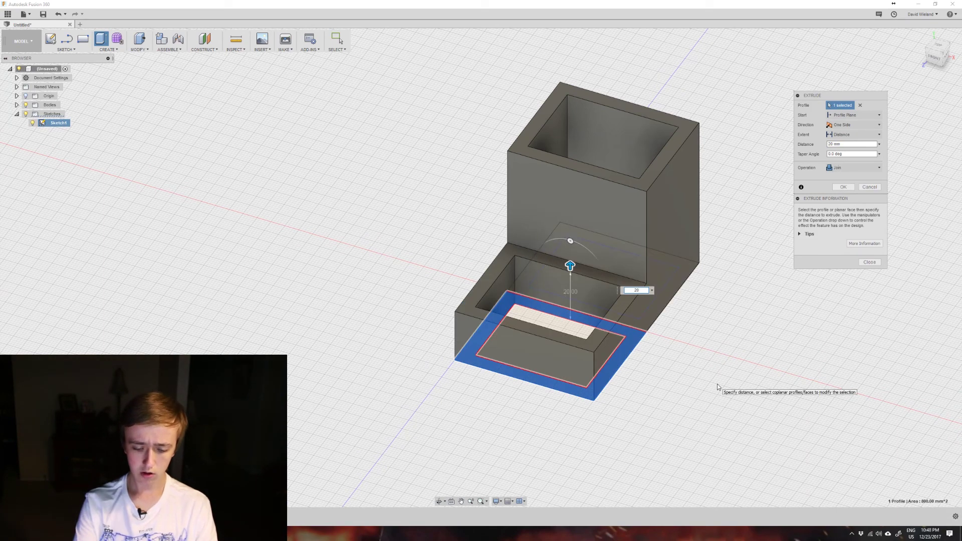
# Try the extrusion in the opposite direction with a distance of -20 mm and the New Body operation
pyautogui.write('-20')
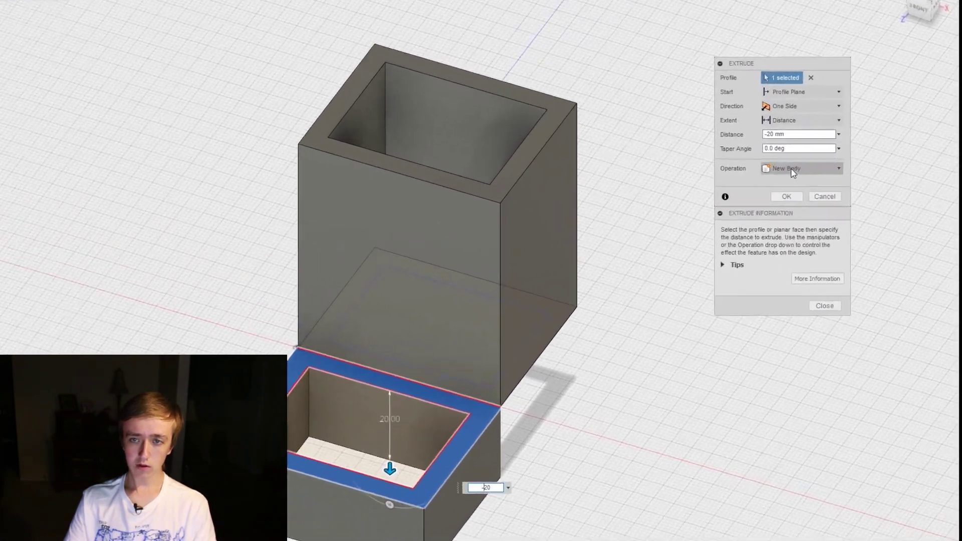
pyautogui.click(791, 170)
pyautogui.click(788, 224)
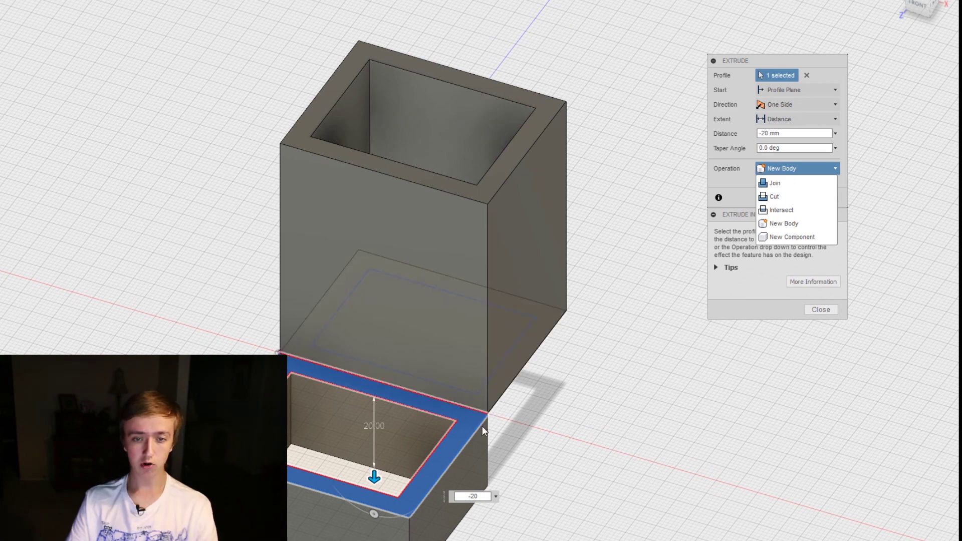
# Set the extrusion distance to 20 mm and try the New Body operation for the upward extrusion
pyautogui.click(472, 496)
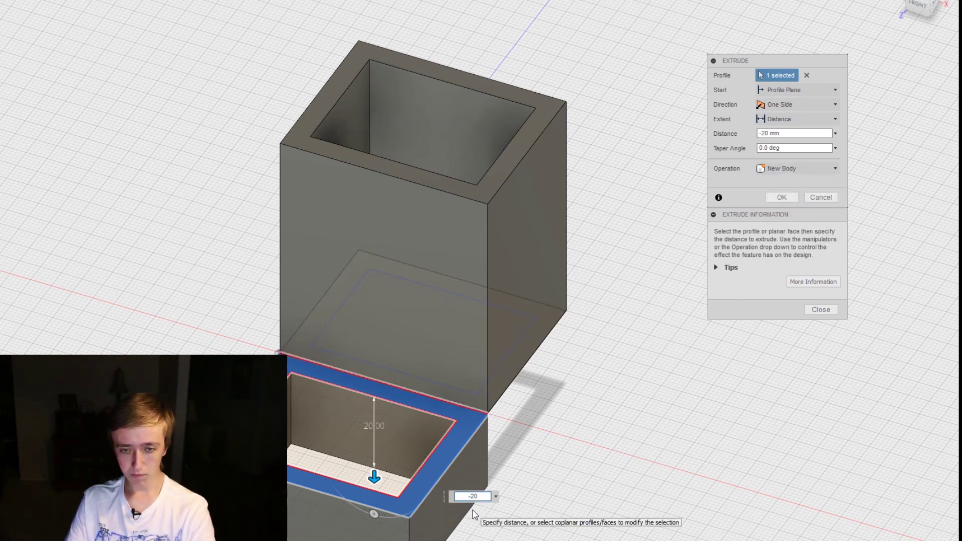
pyautogui.write('20')
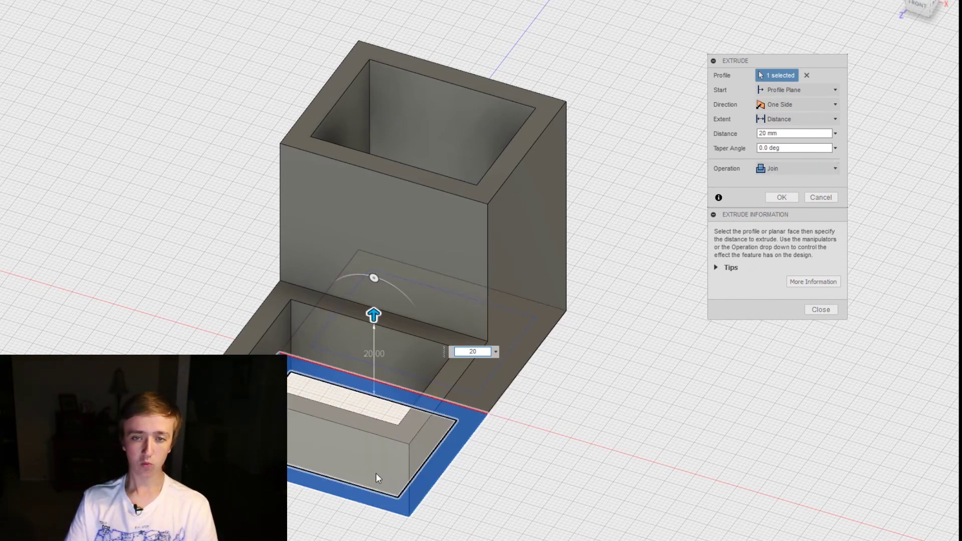
pyautogui.click(766, 168)
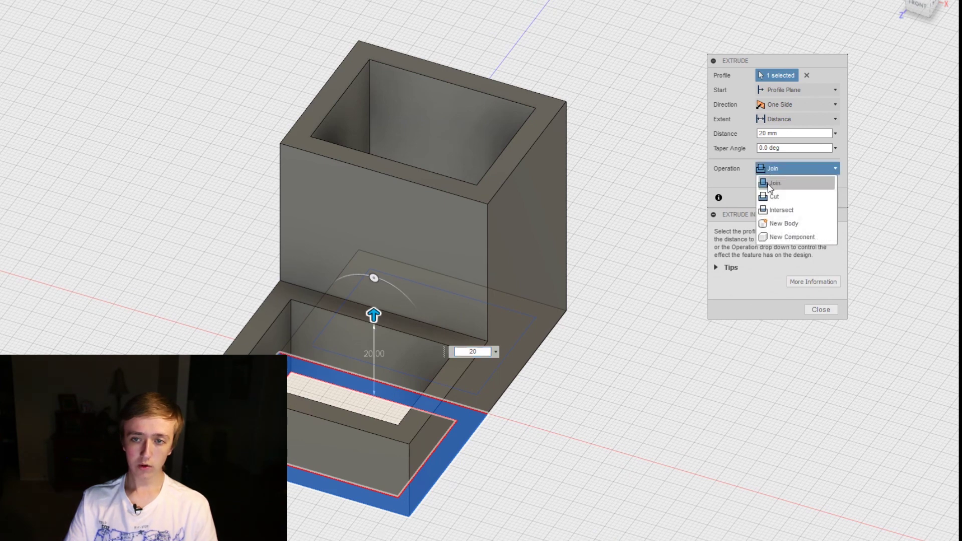
pyautogui.click(784, 223)
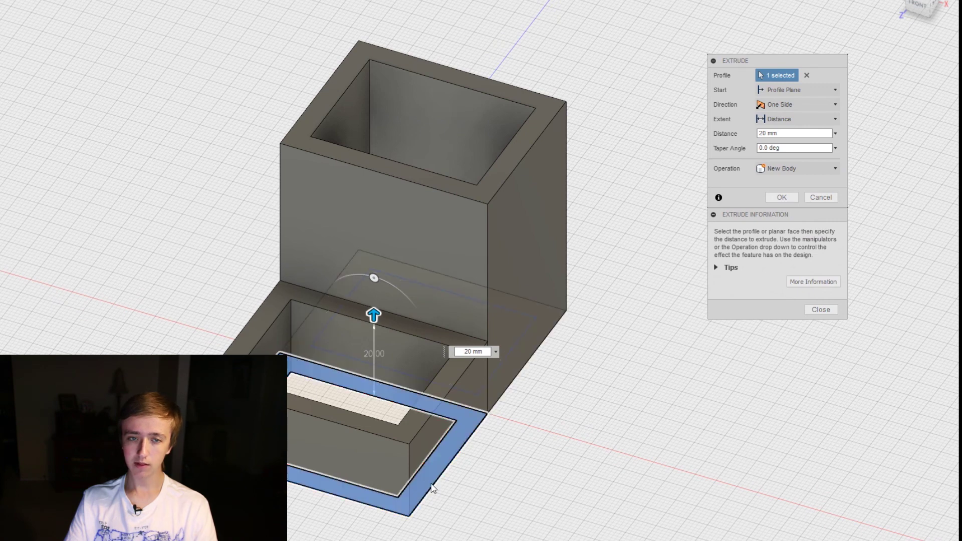
pyautogui.click(834, 170)
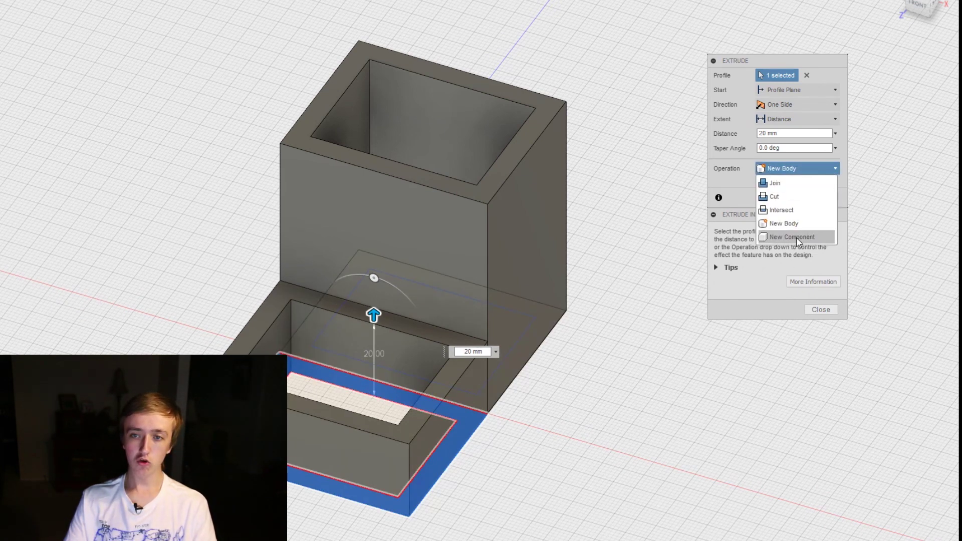
pyautogui.click(730, 189)
# Set the extrusion's operation to Join and complete the extrusion of the lower frame
pyautogui.click(796, 168)
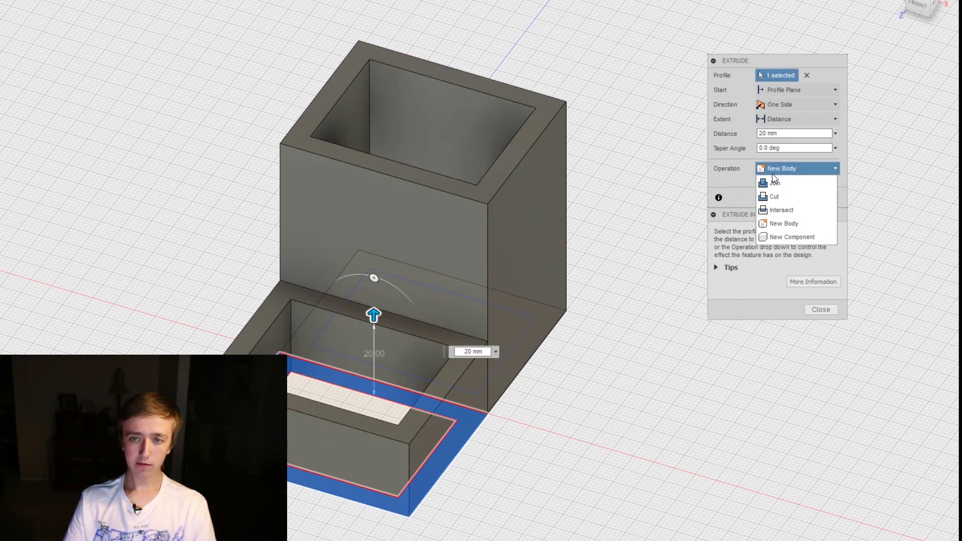
pyautogui.click(776, 183)
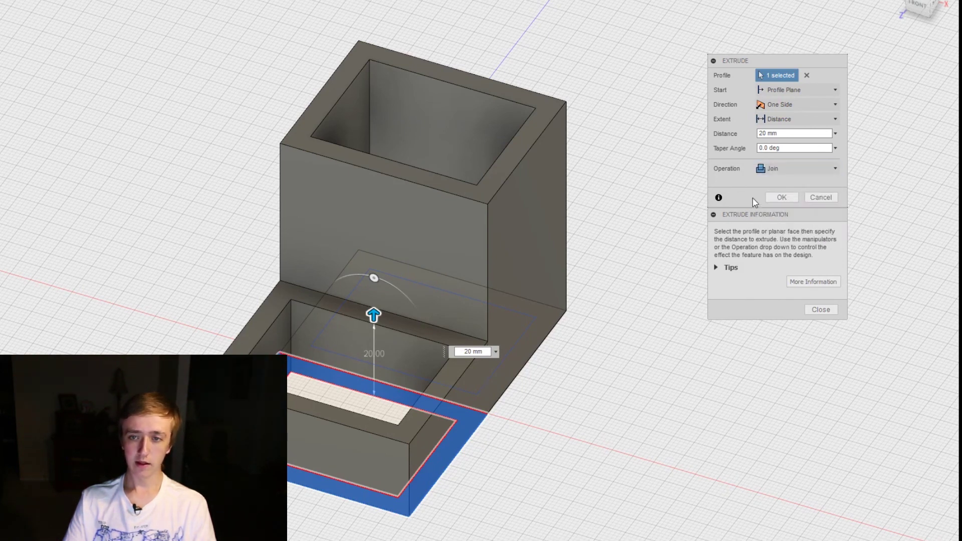
pyautogui.click(782, 197)
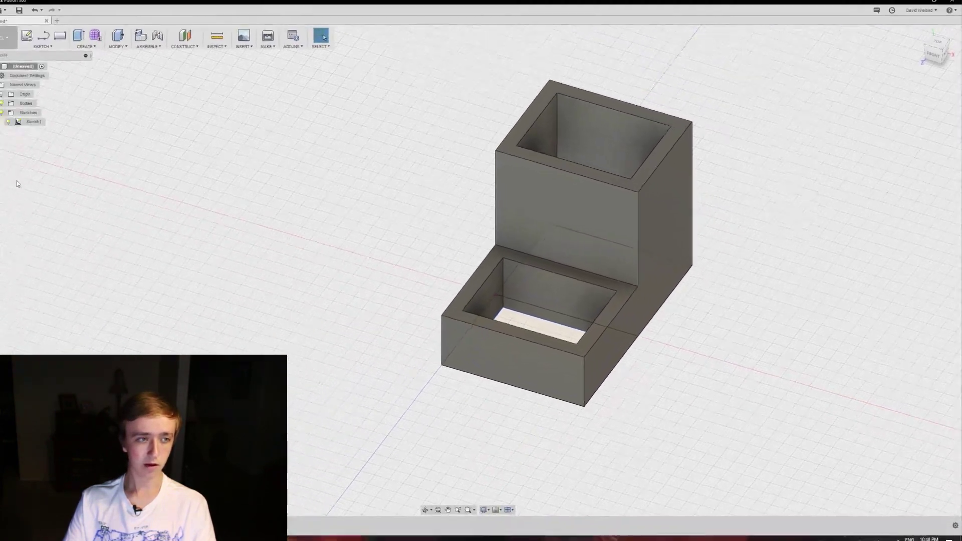
# Hide Sketch1 in the browser and inspect the stepped hollow body from another side
pyautogui.click(8, 121)
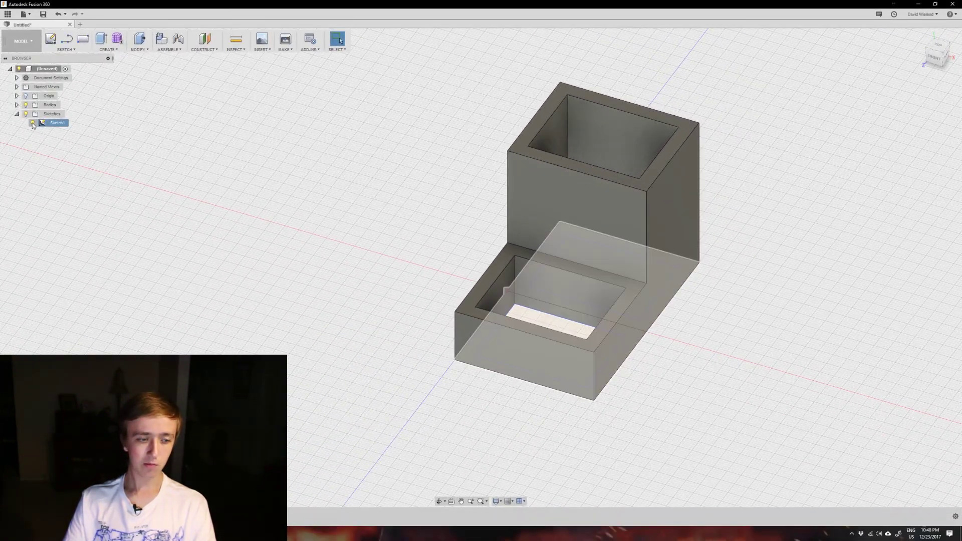
pyautogui.click(32, 122)
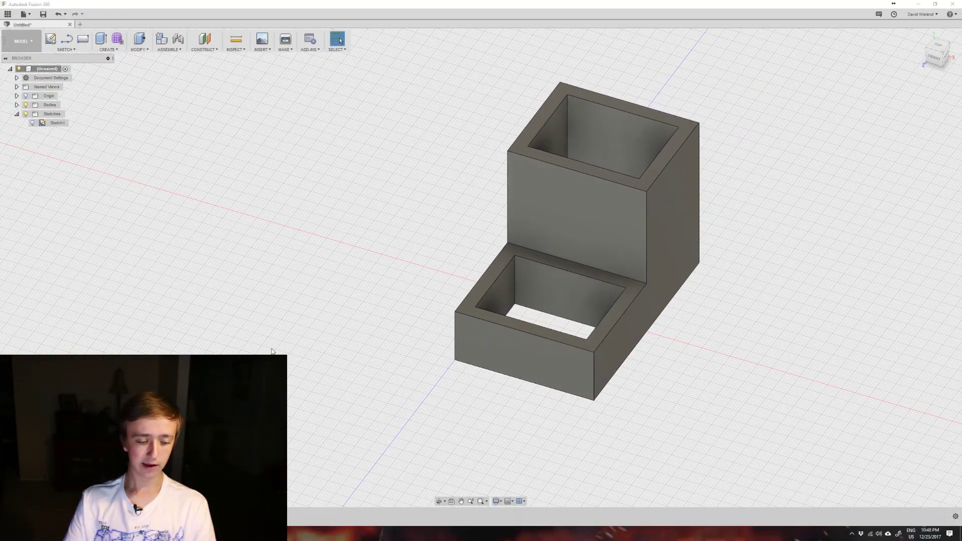
pyautogui.keyDown('shift'); pyautogui.moveTo(708, 407); pyautogui.dragTo(600, 330, button='middle'); pyautogui.keyUp('shift')
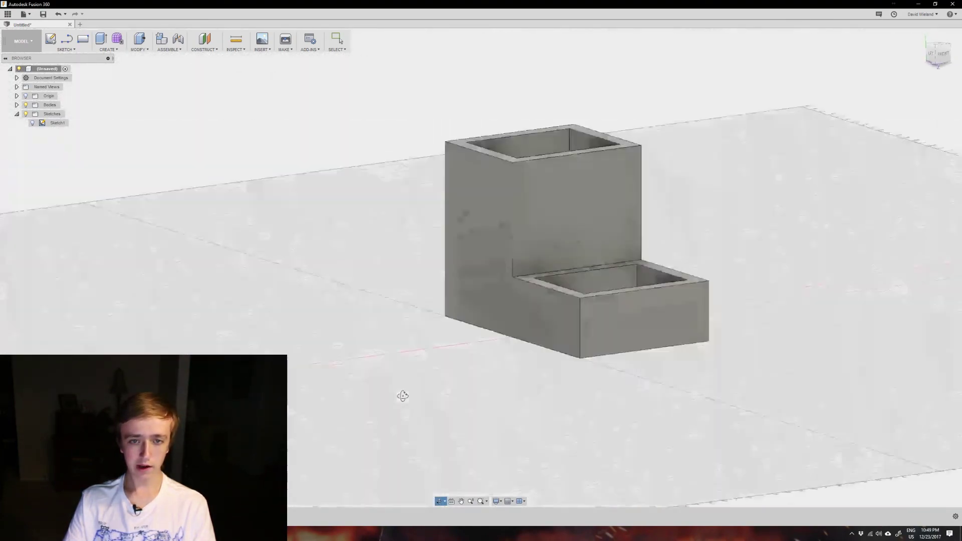